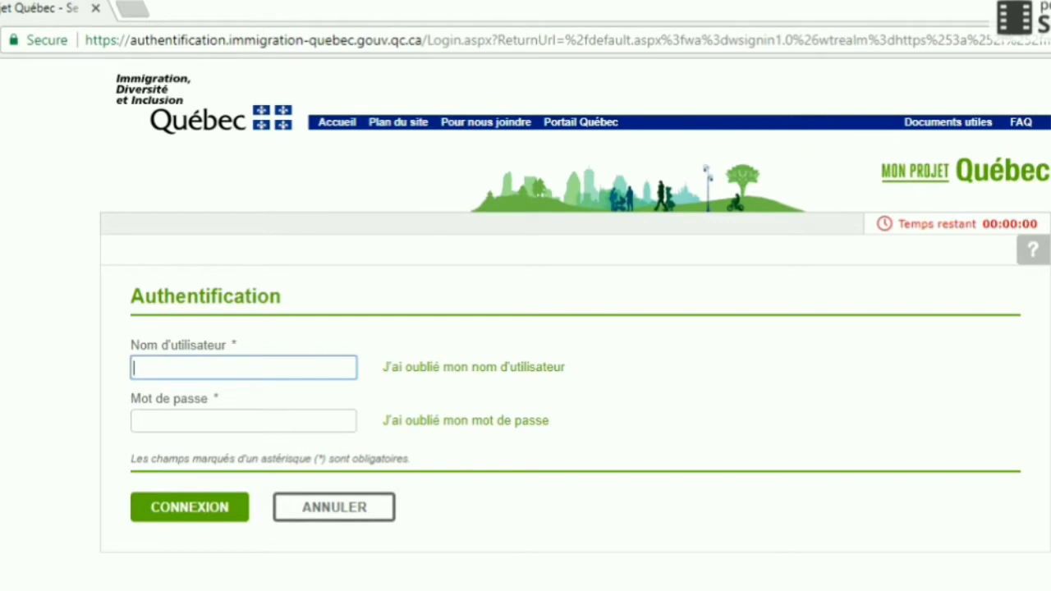
- Open a new, empty Chrome tab next to the French login page
click(132, 8)
- Replace the old tab with the Mon projet Québec home page in English and start registering
click(95, 8)
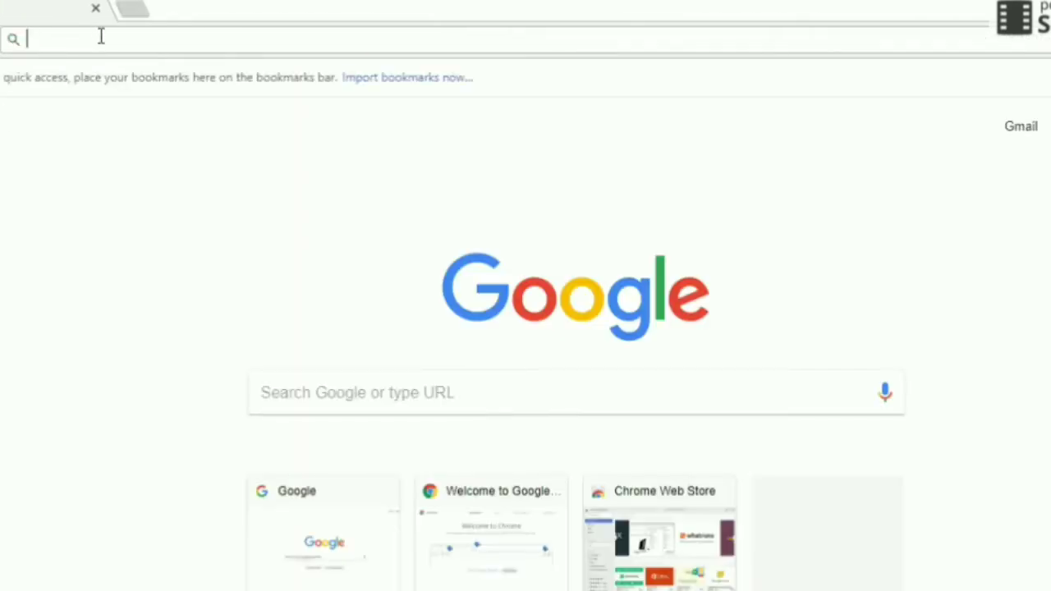
text(https://monprojetquebec.immigration-quebec.gouv.qc.ca/Fr/Pages/PageDefaut.aspx)
key(Return)
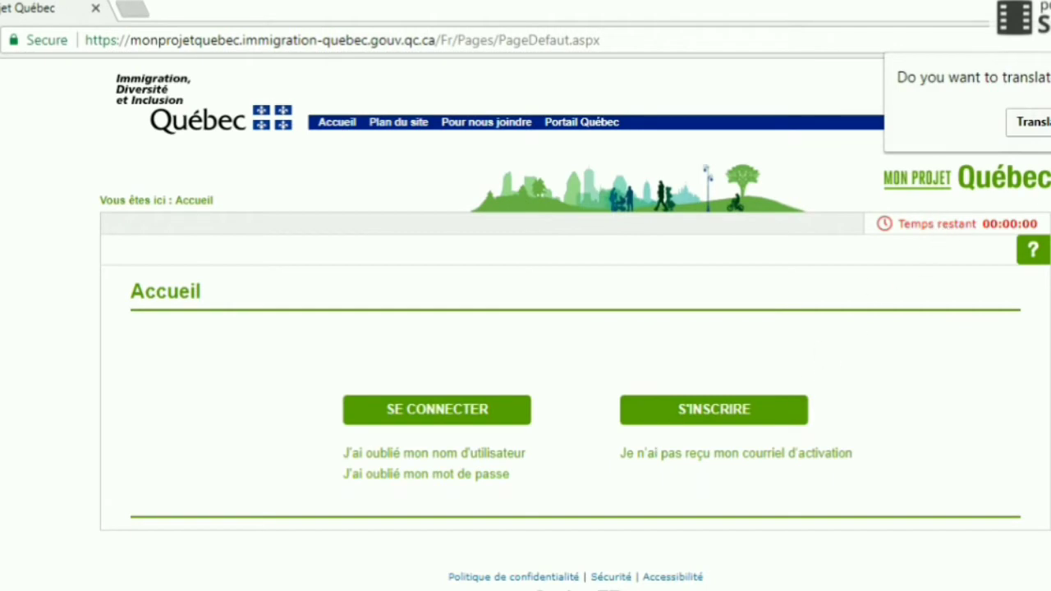
click(1043, 123)
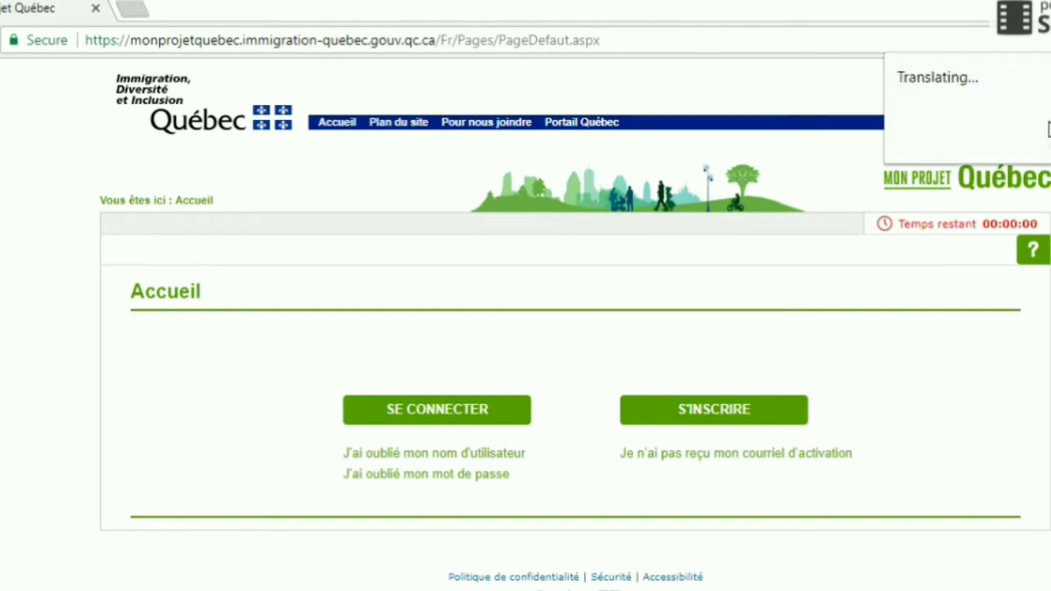
click(737, 413)
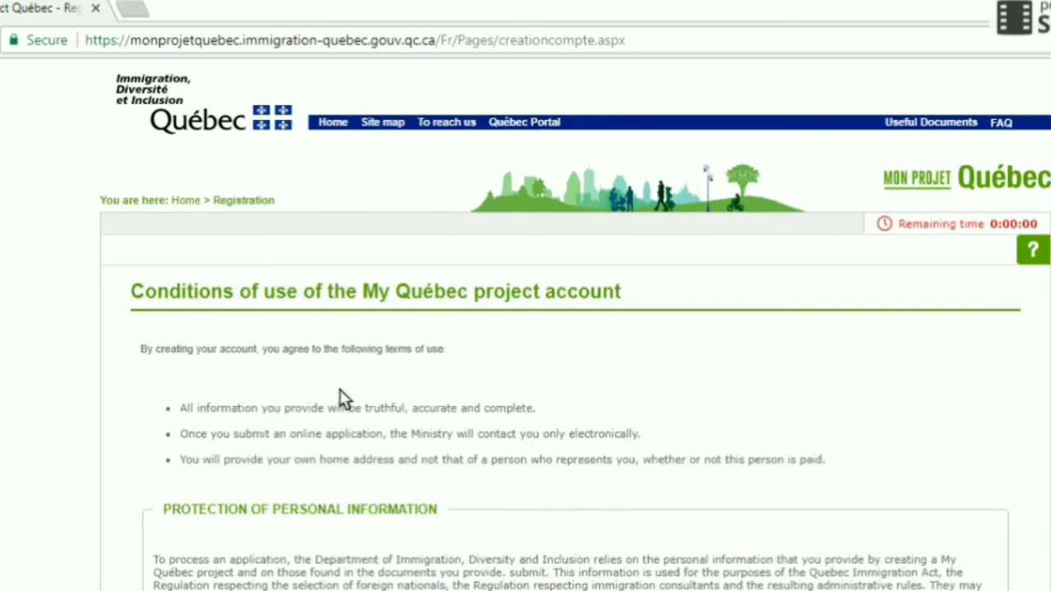
- Accept both terms-of-use checkboxes and continue to the Authentification form
scroll(341, 414, down, 3)
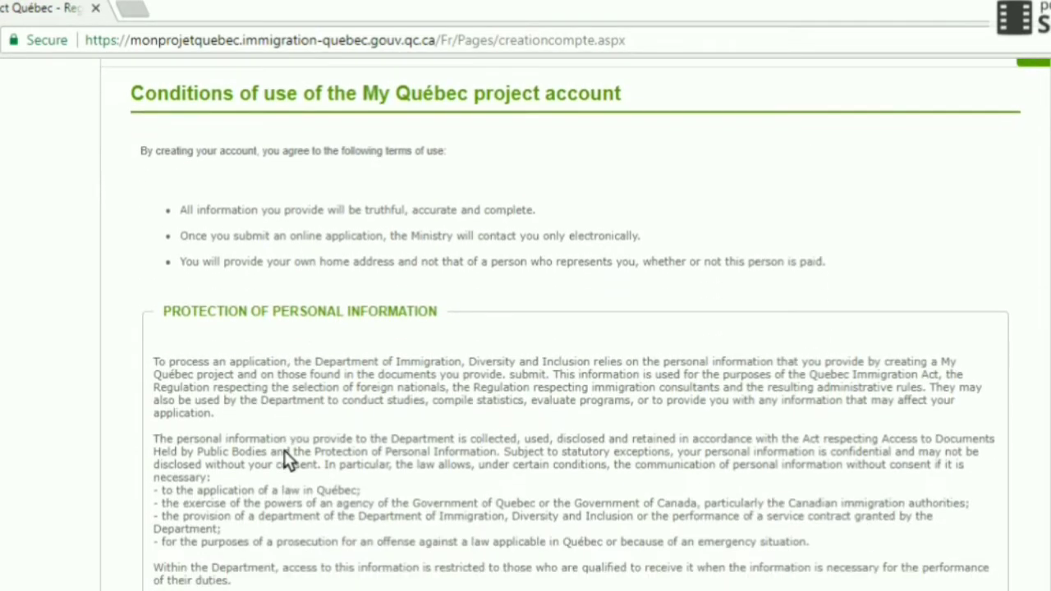
scroll(324, 377, down, 4)
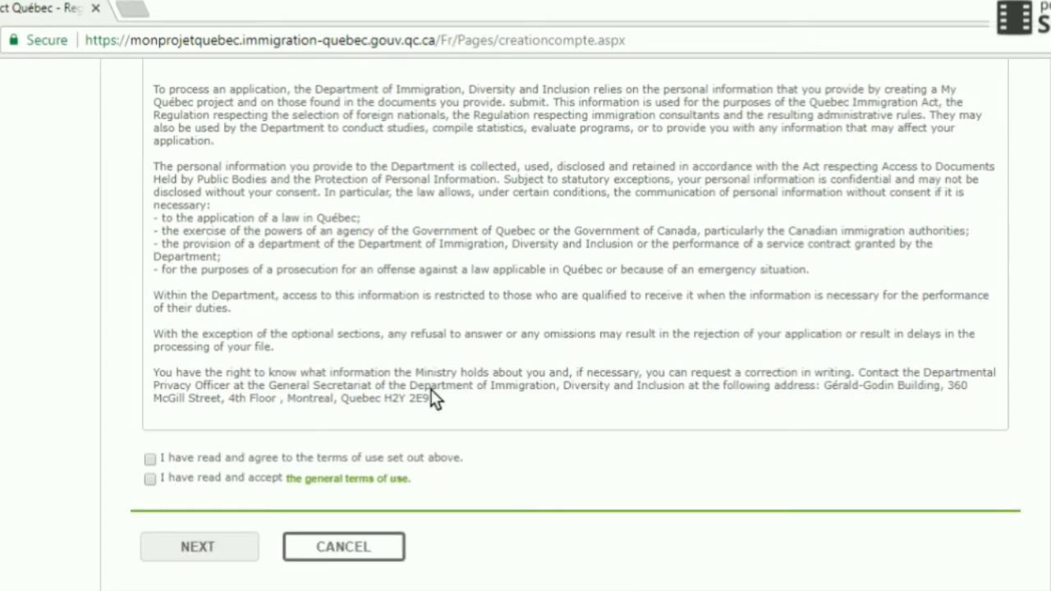
click(150, 459)
click(150, 479)
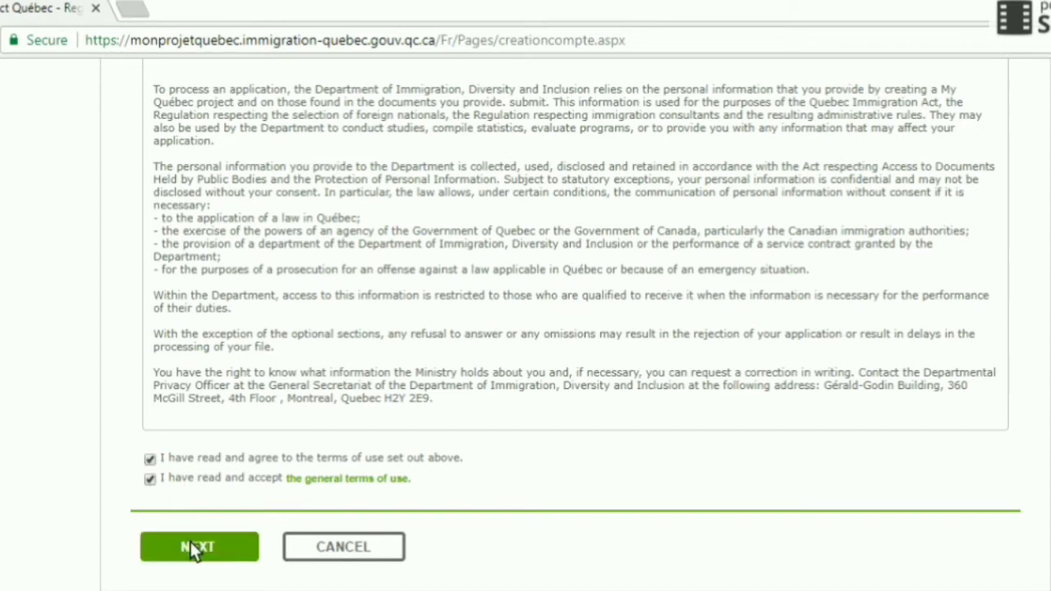
click(194, 549)
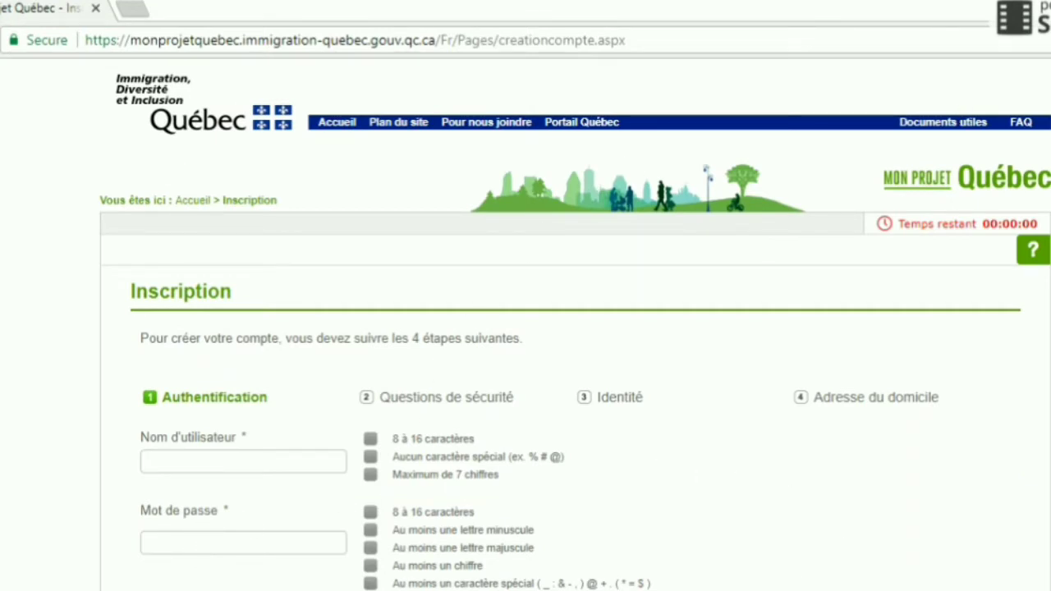
- Translate the form to English and enter the account username and a valid password
click(1042, 120)
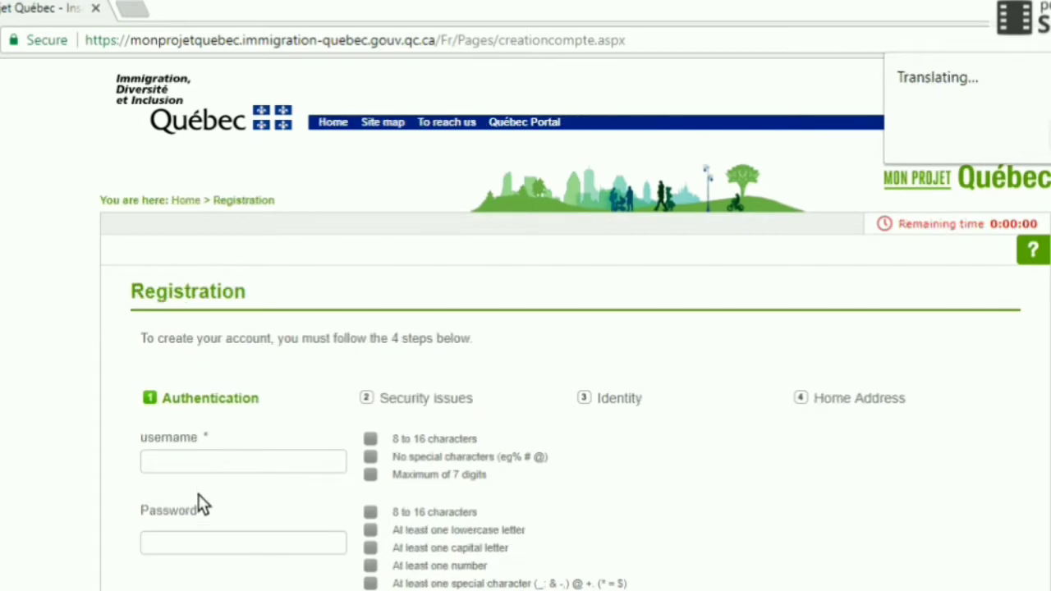
click(260, 453)
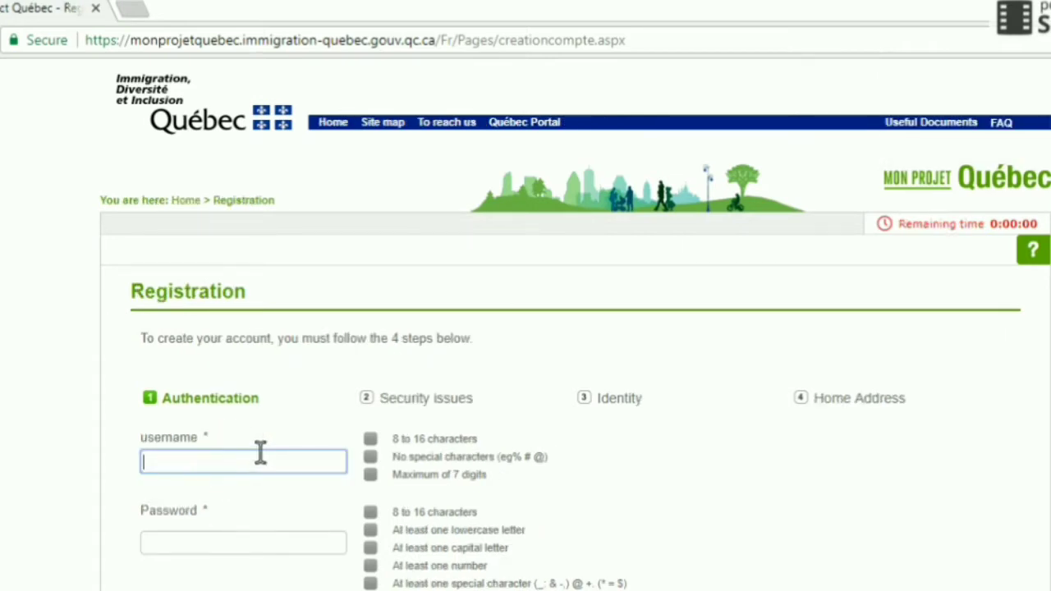
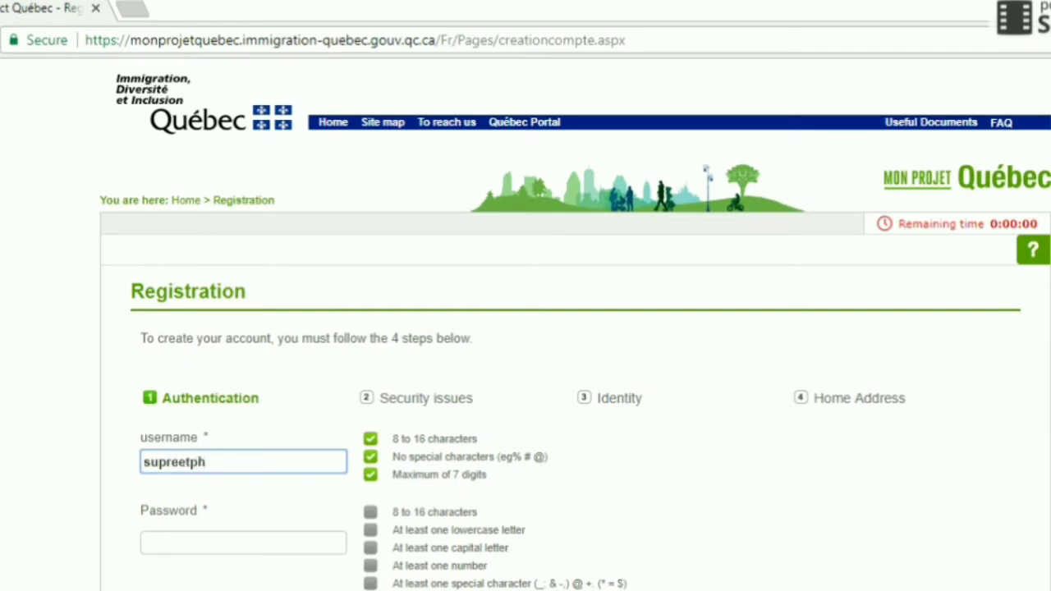
click(244, 543)
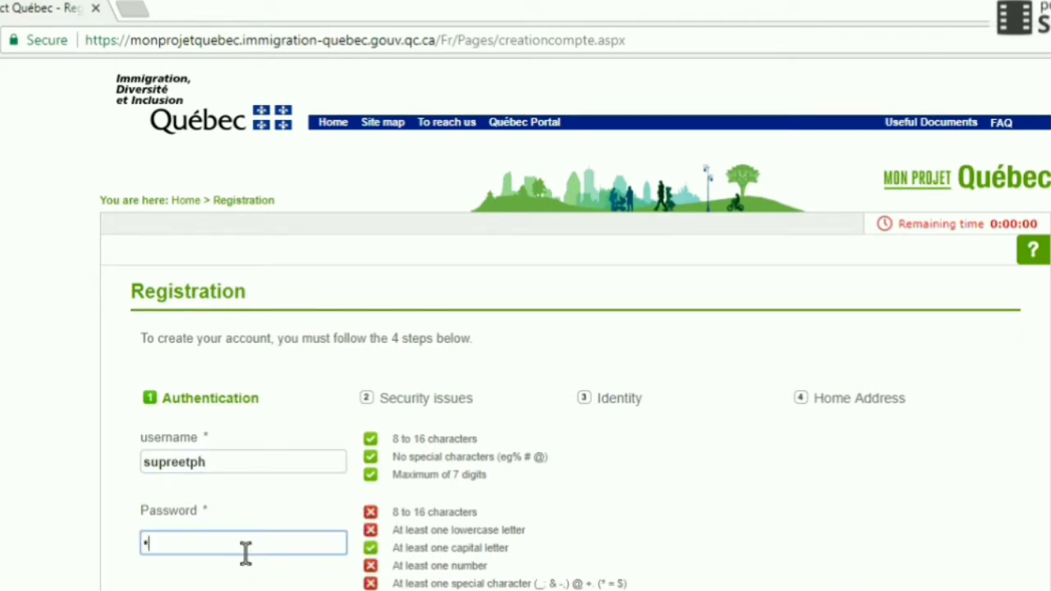
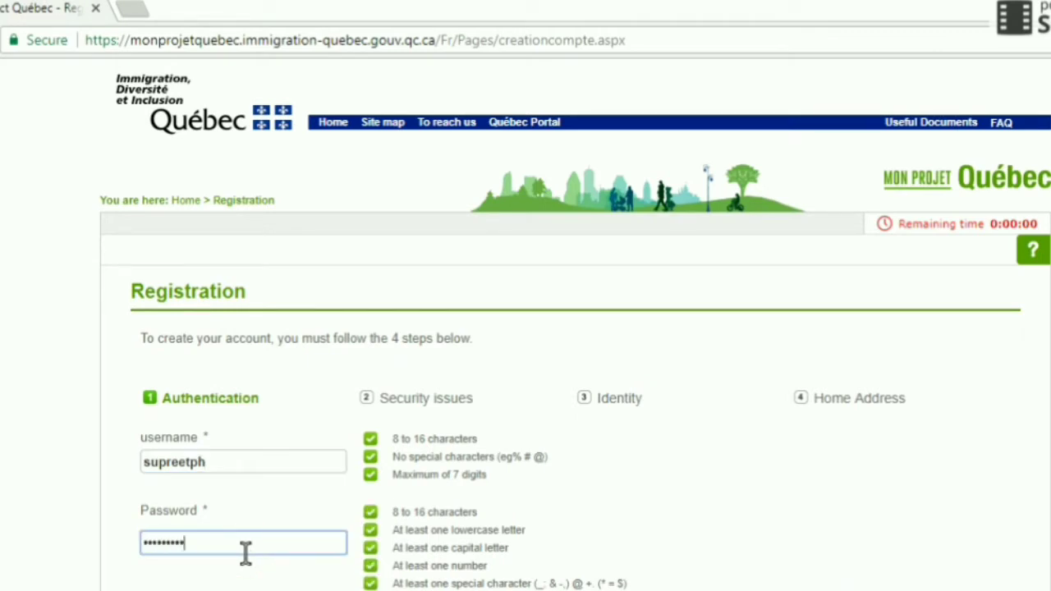
key(Tab)
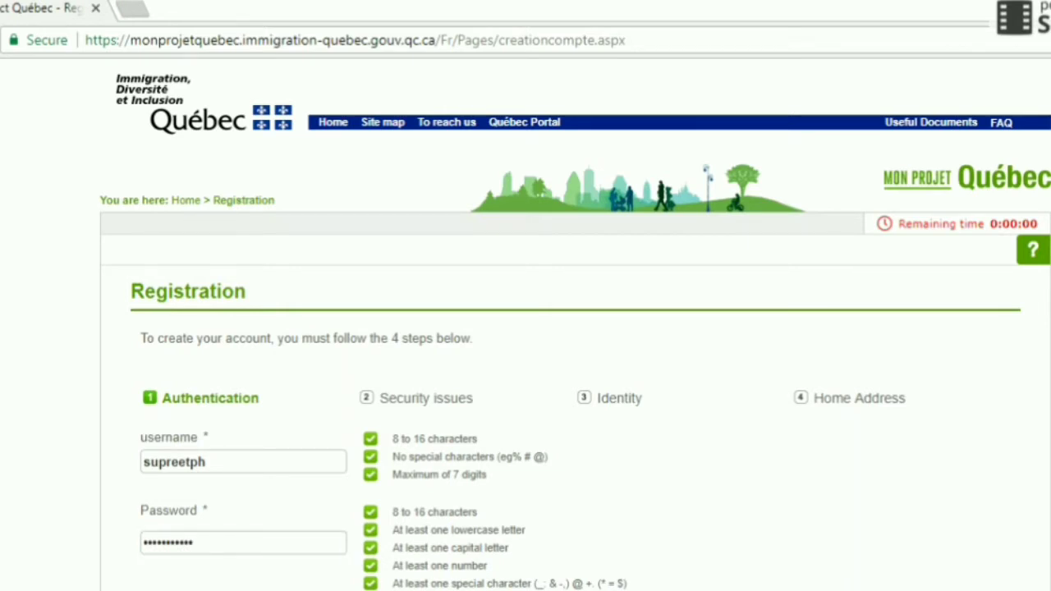
scroll(525, 328, down, 2)
- Enter the applicant's e-mail address in the Email Address field, correcting a typo
click(220, 500)
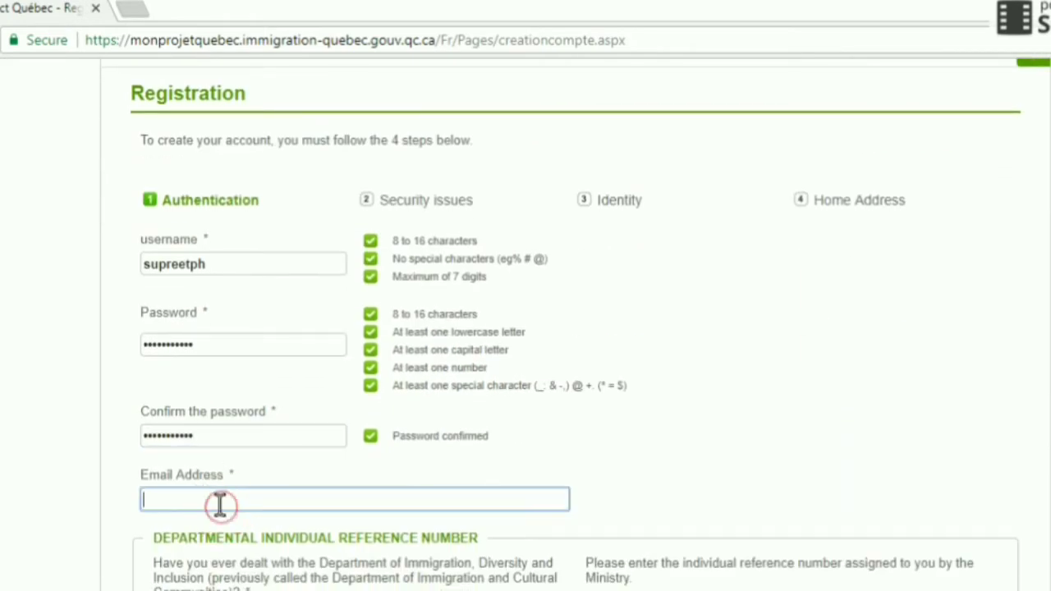
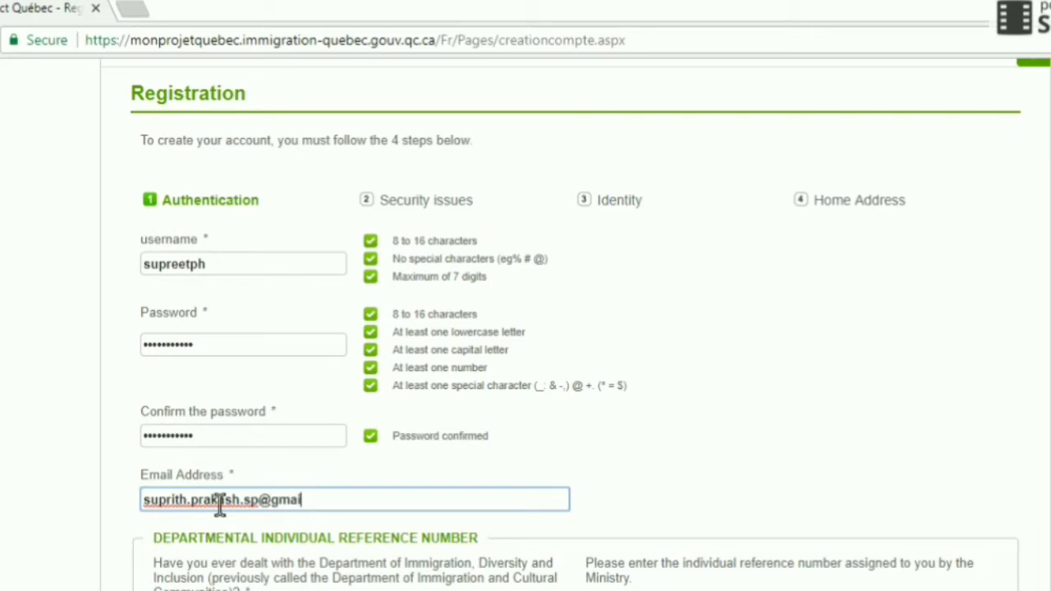
- Open the past-dealings dropdown, then bring up the other browser showing the French home page
scroll(218, 577, down, 1)
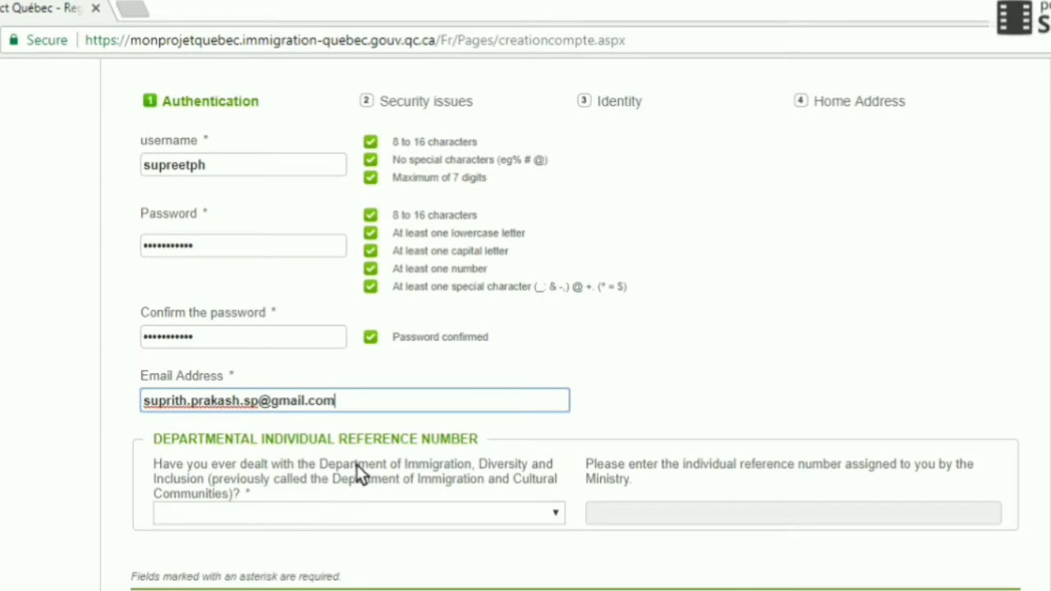
click(509, 511)
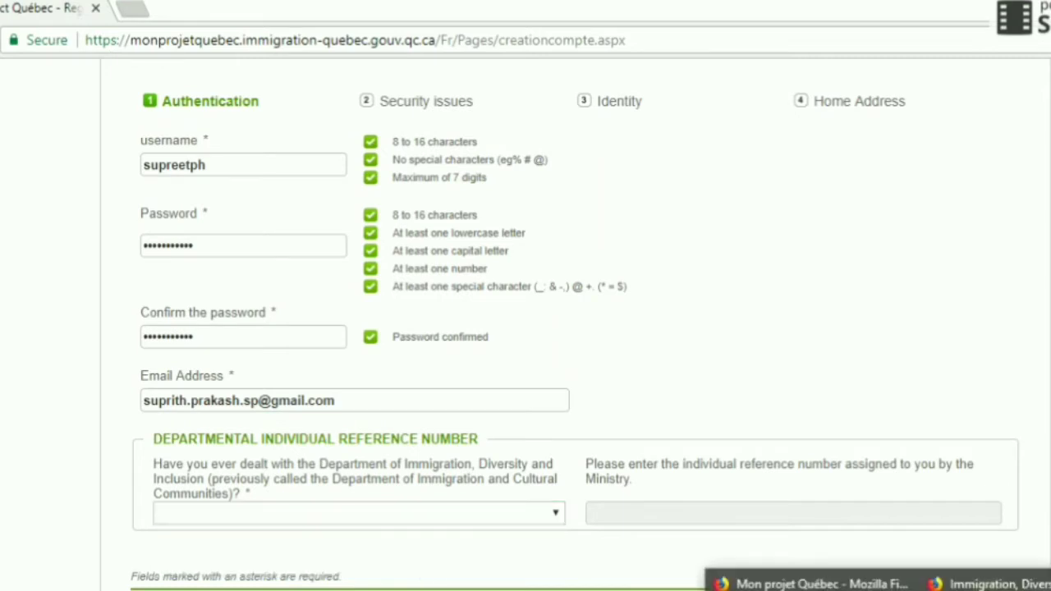
click(805, 583)
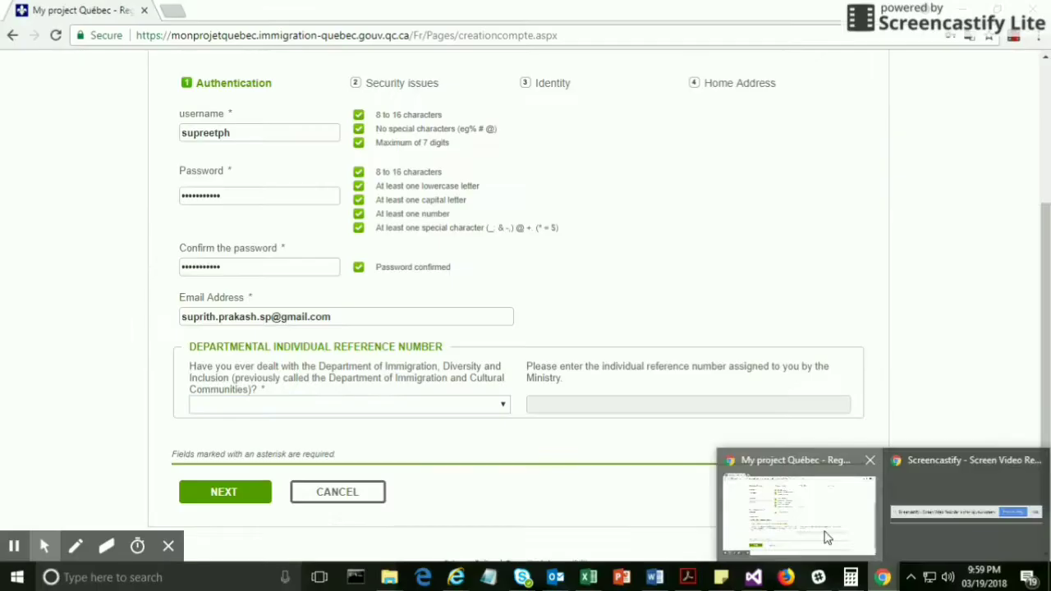
- Back in Chrome, answer No to previous dealings with the Department and submit
click(793, 493)
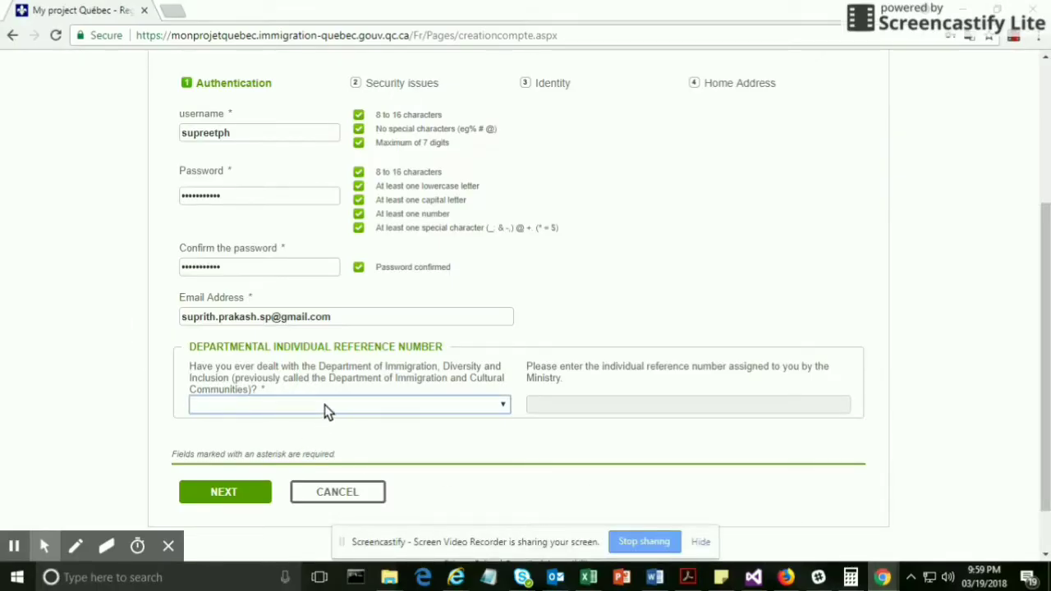
click(325, 404)
click(297, 447)
click(245, 495)
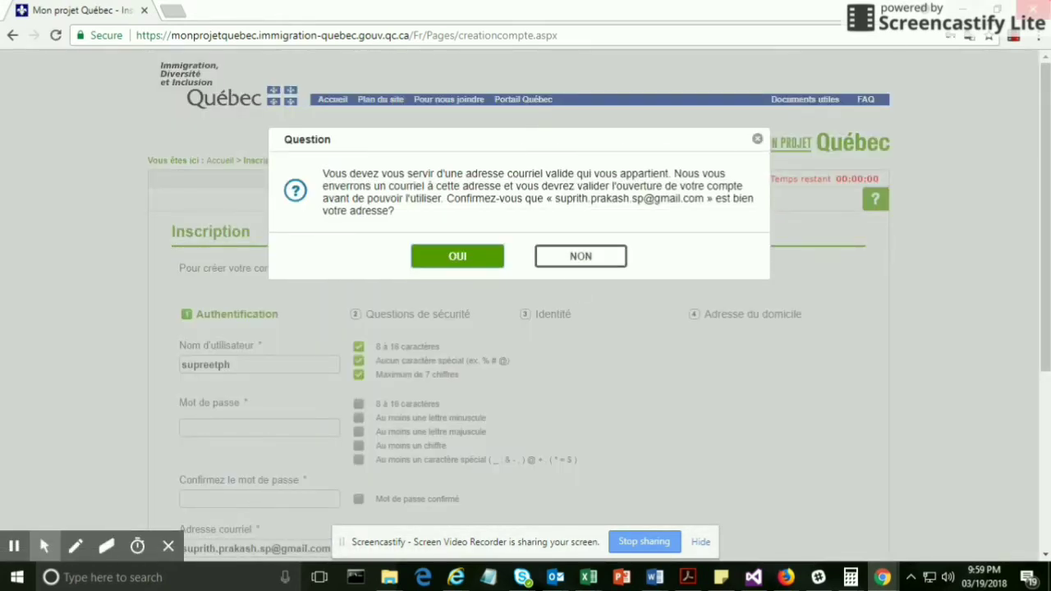
- Translate the confirmation question to English and confirm the e-mail address with YES
click(970, 36)
click(881, 101)
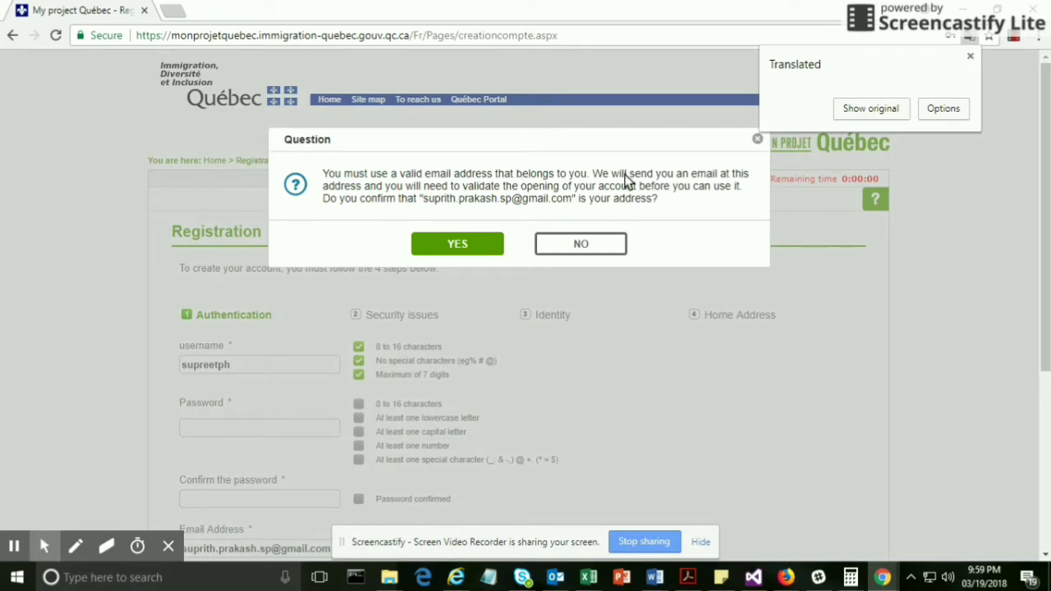
click(481, 246)
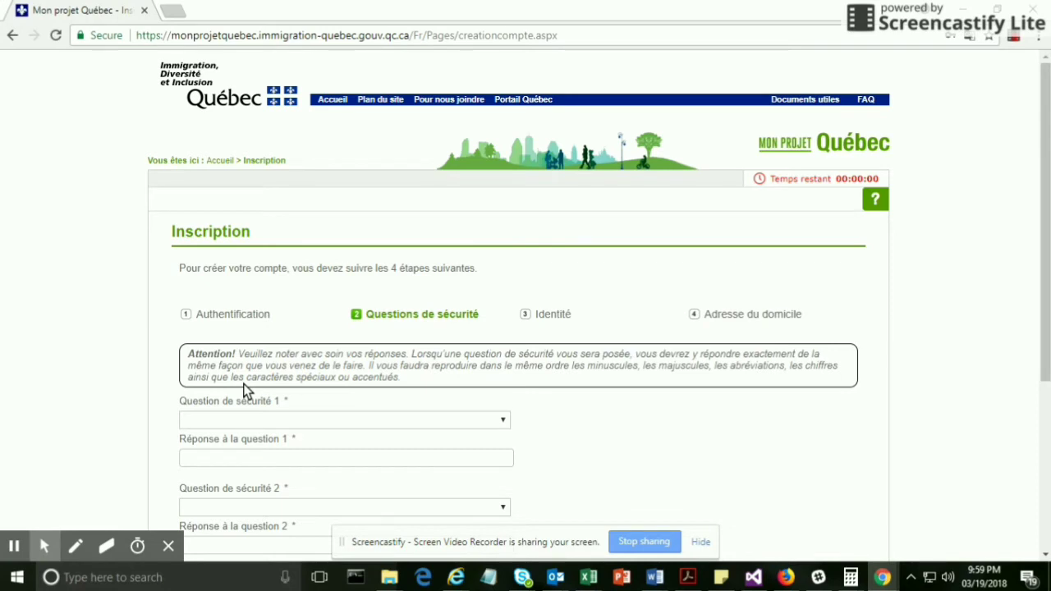
- Translate the page and choose 'What was my nickname when I was a child?' as question 1
click(969, 37)
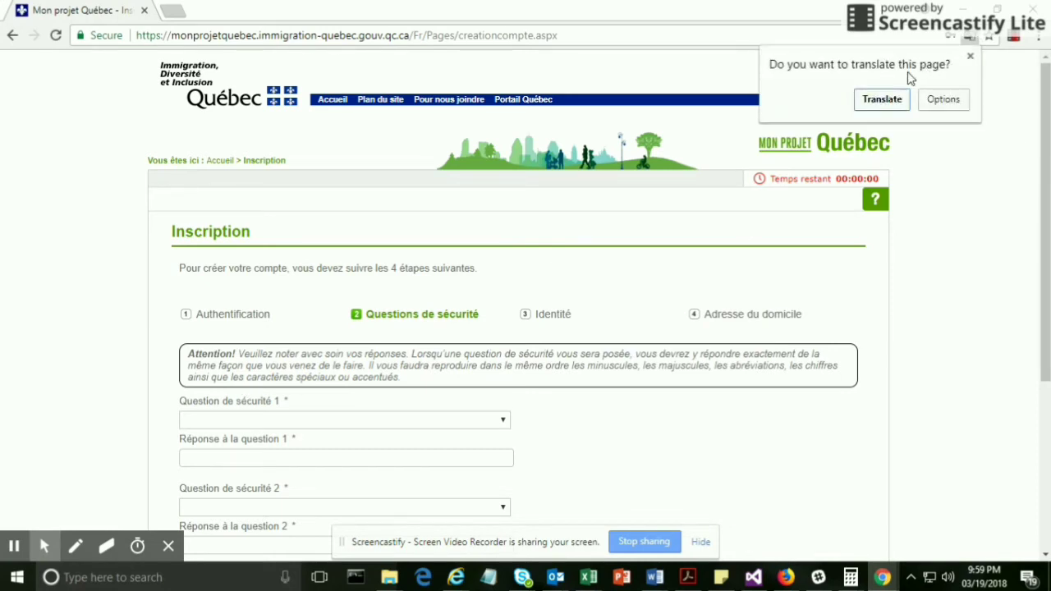
click(881, 99)
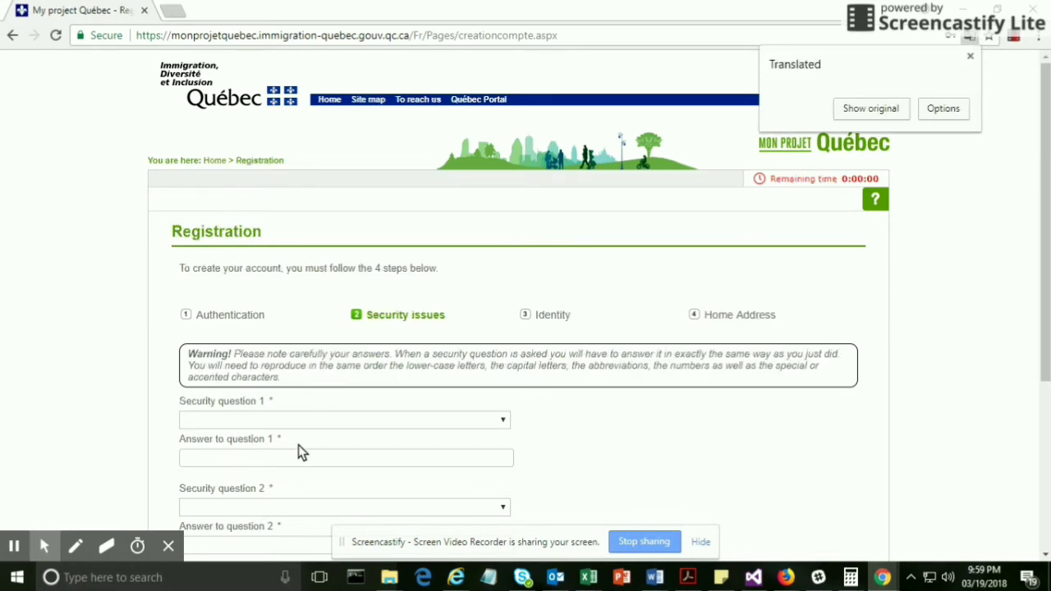
click(376, 417)
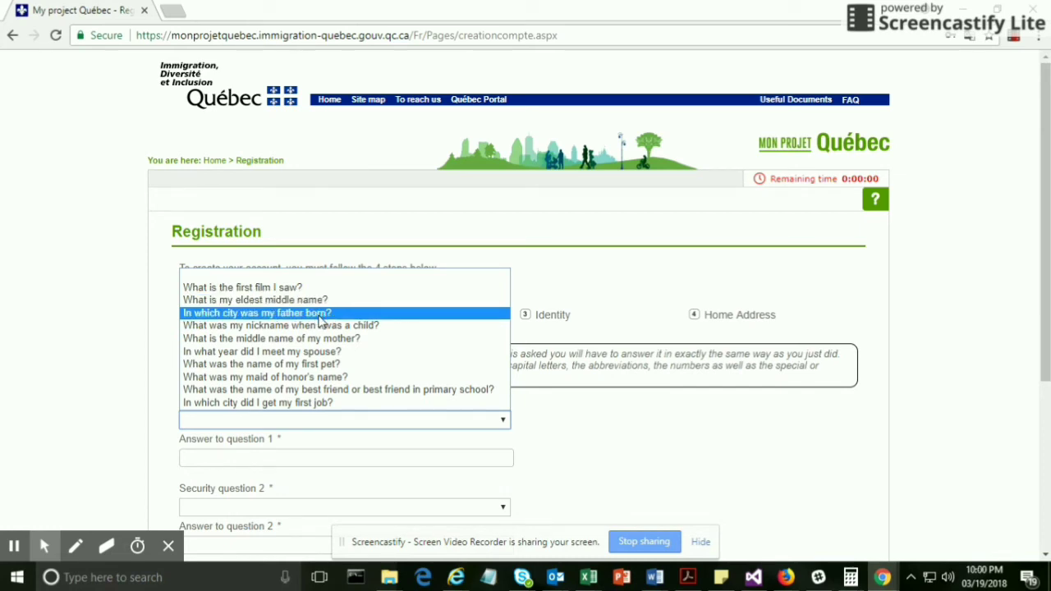
click(322, 329)
click(287, 457)
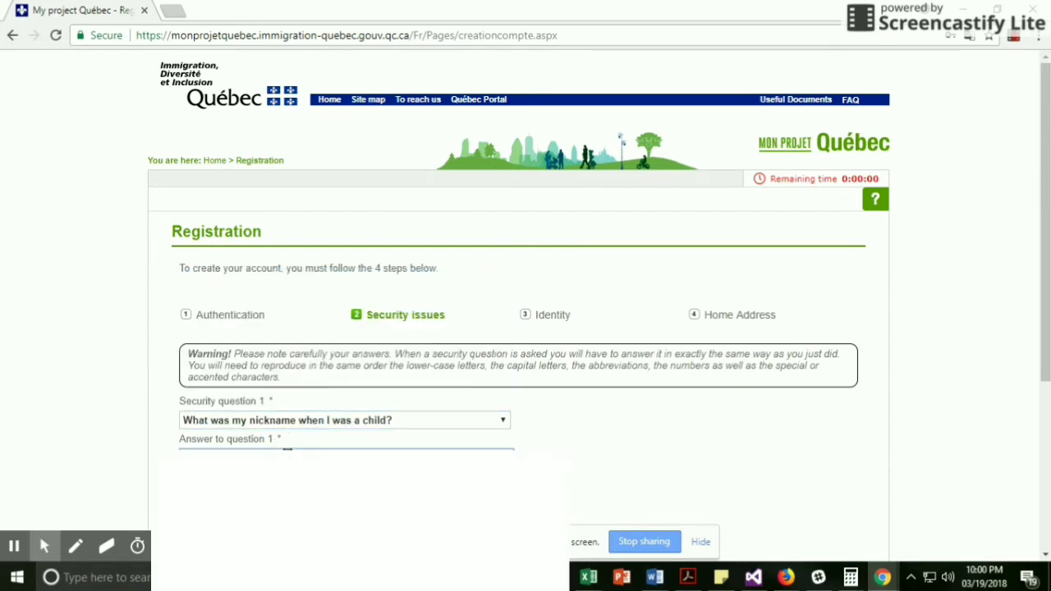
click(499, 495)
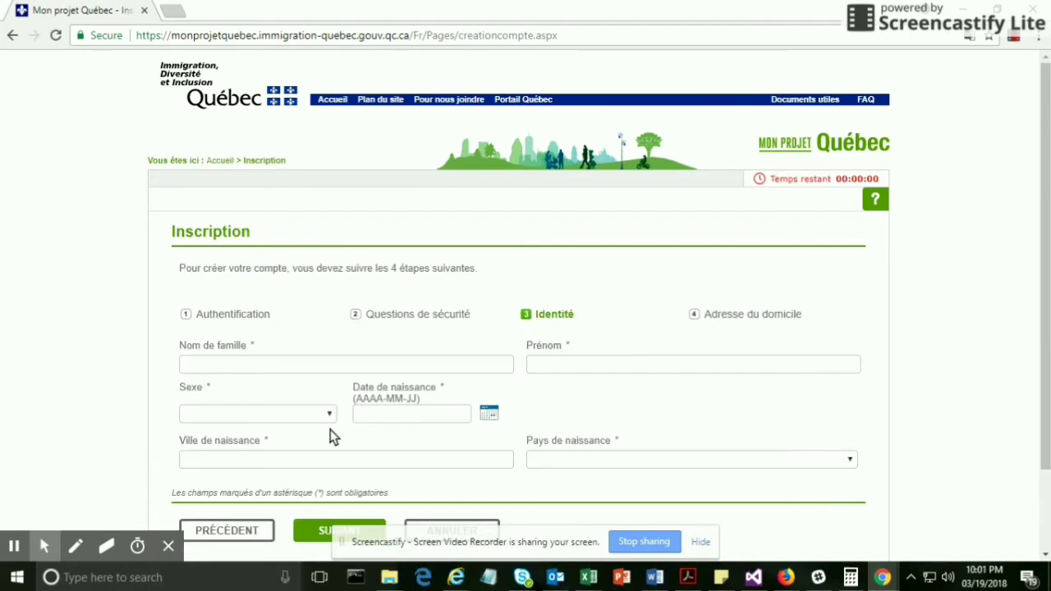
- Translate the Identity step, enter the applicant's last and first names, and set Sex to Male
click(970, 38)
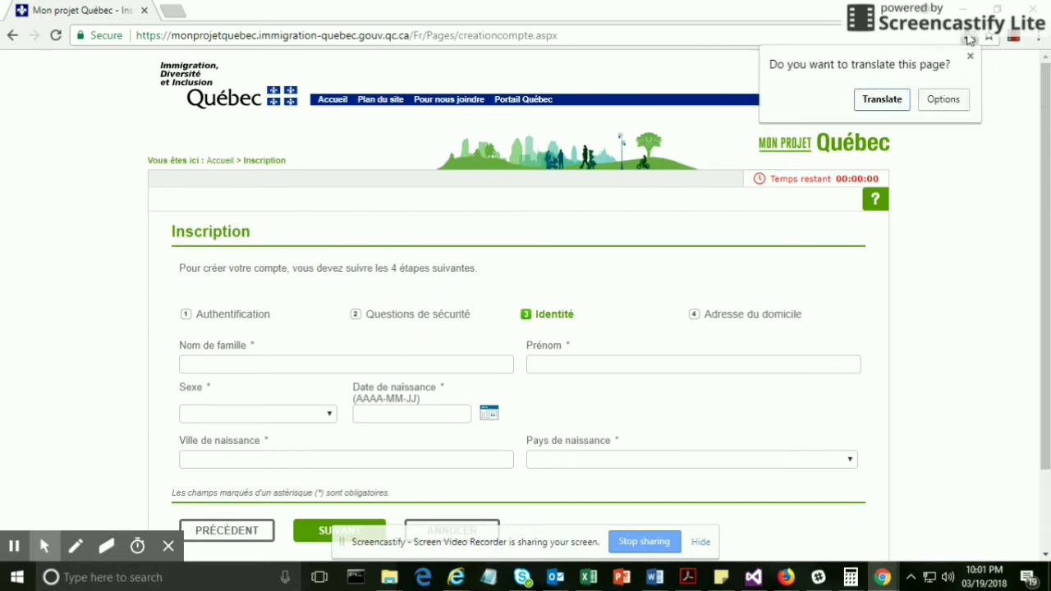
click(882, 100)
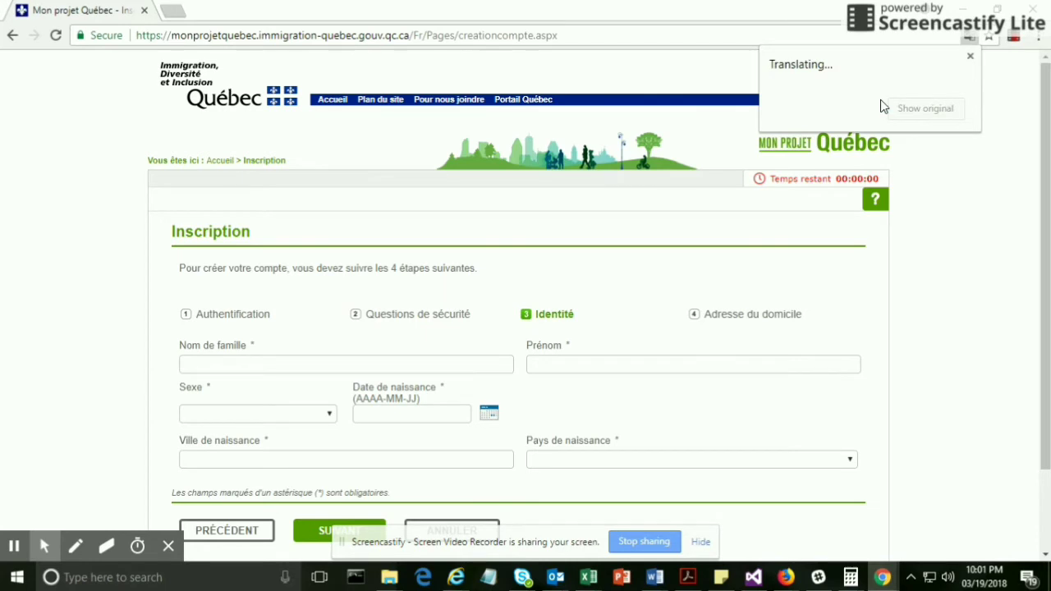
click(328, 363)
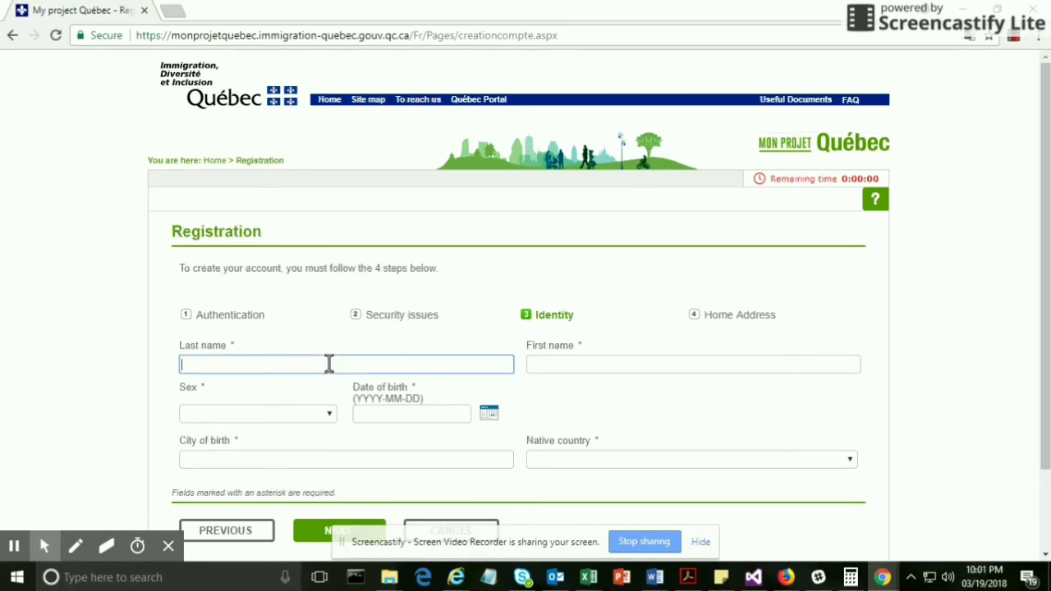
text(h)
key(BackSpace)
key(Tab)
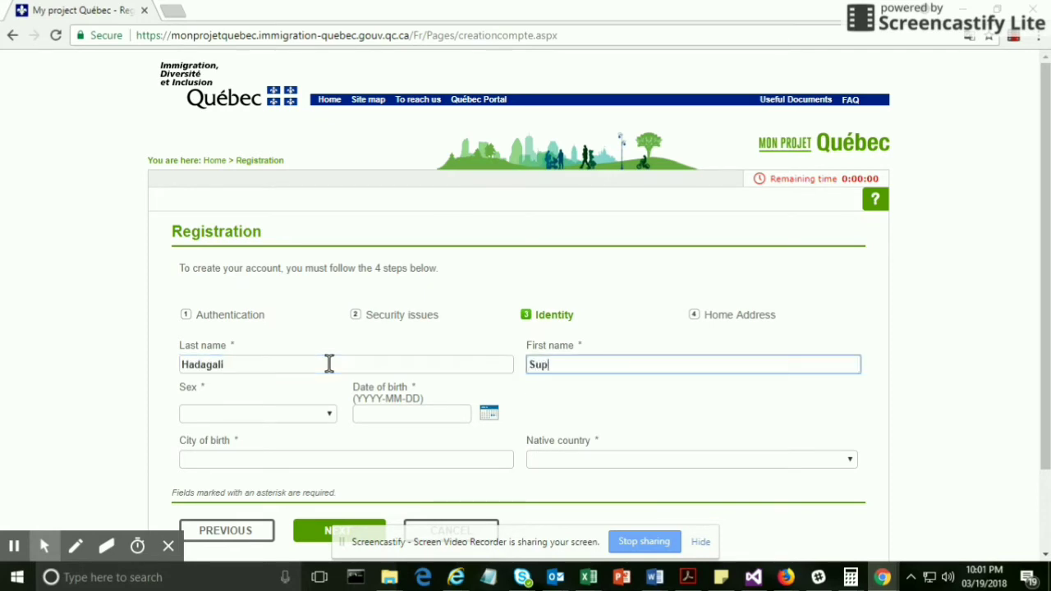
key(Tab)
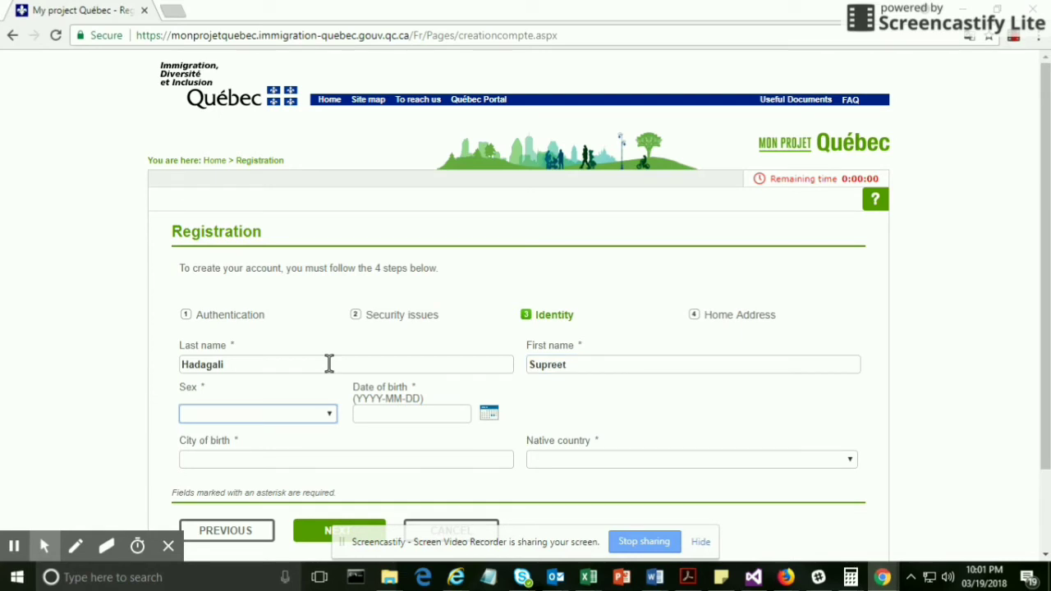
key(m)
click(491, 414)
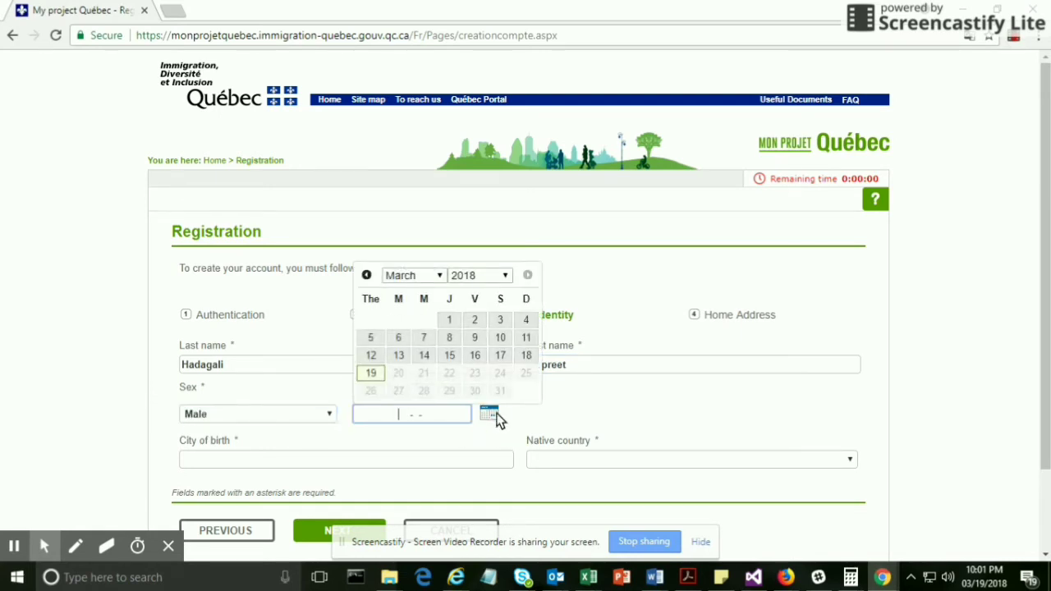
click(435, 276)
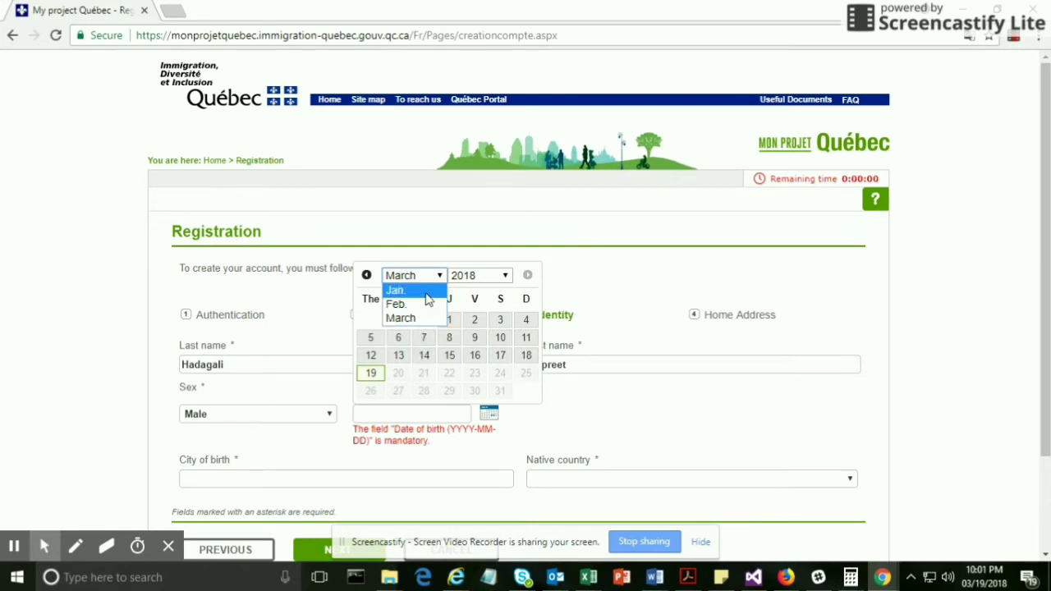
click(465, 278)
scroll(482, 339, up, 4)
scroll(482, 339, up, 4)
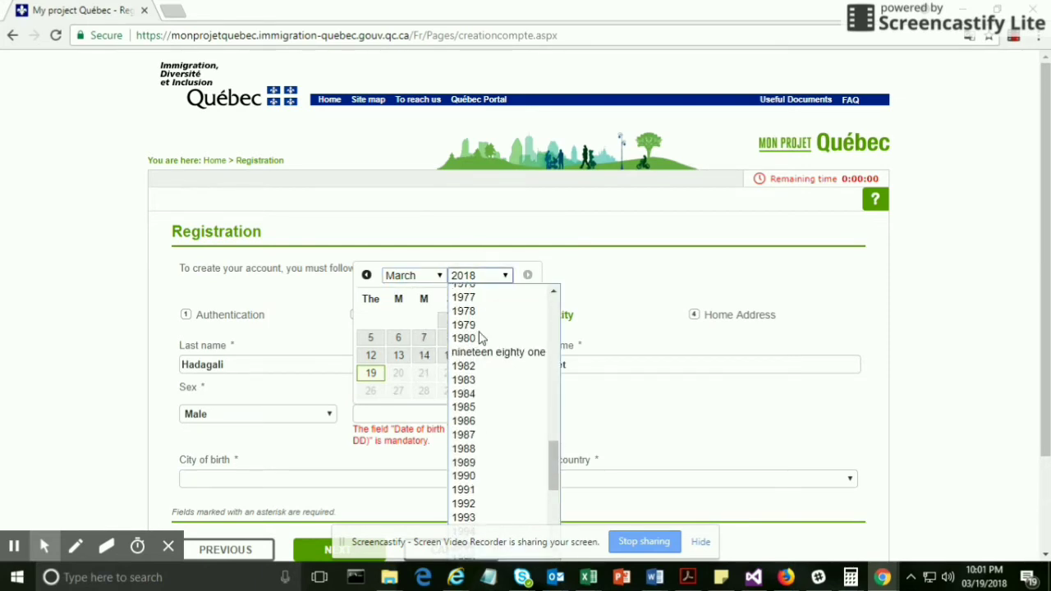
click(480, 408)
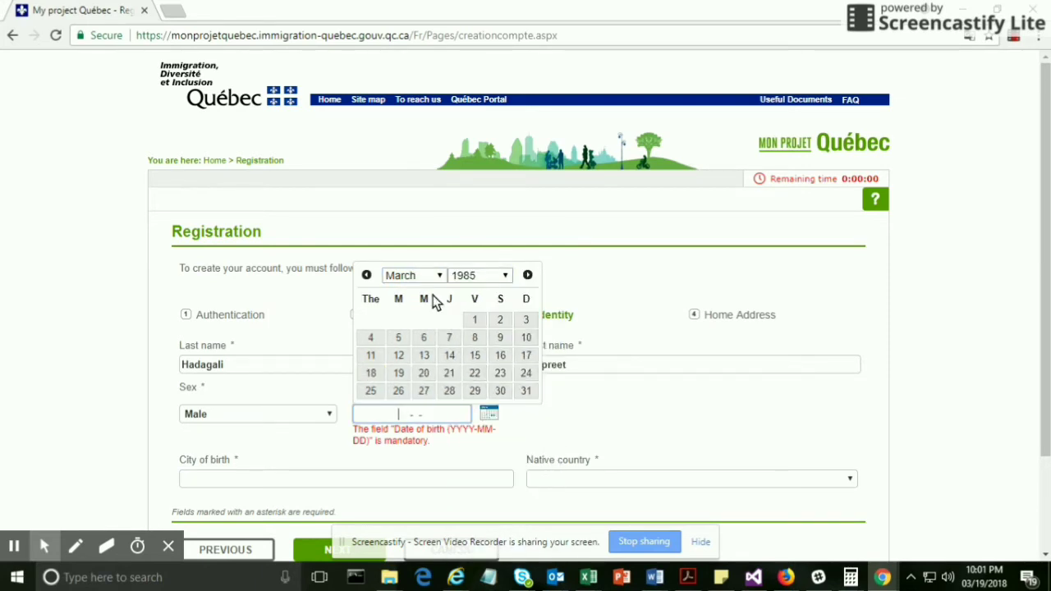
click(415, 276)
click(408, 431)
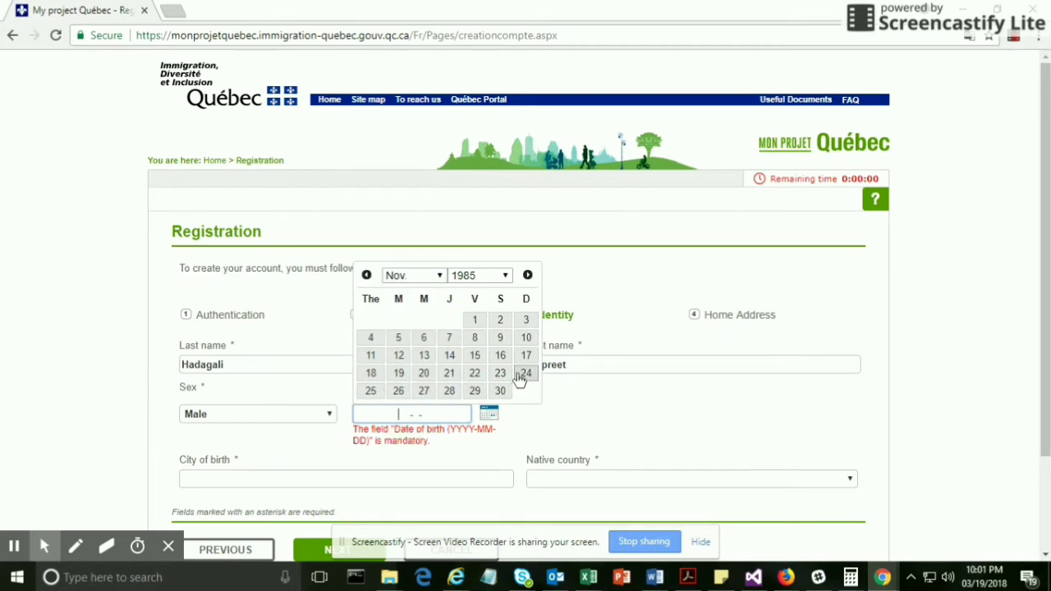
click(499, 373)
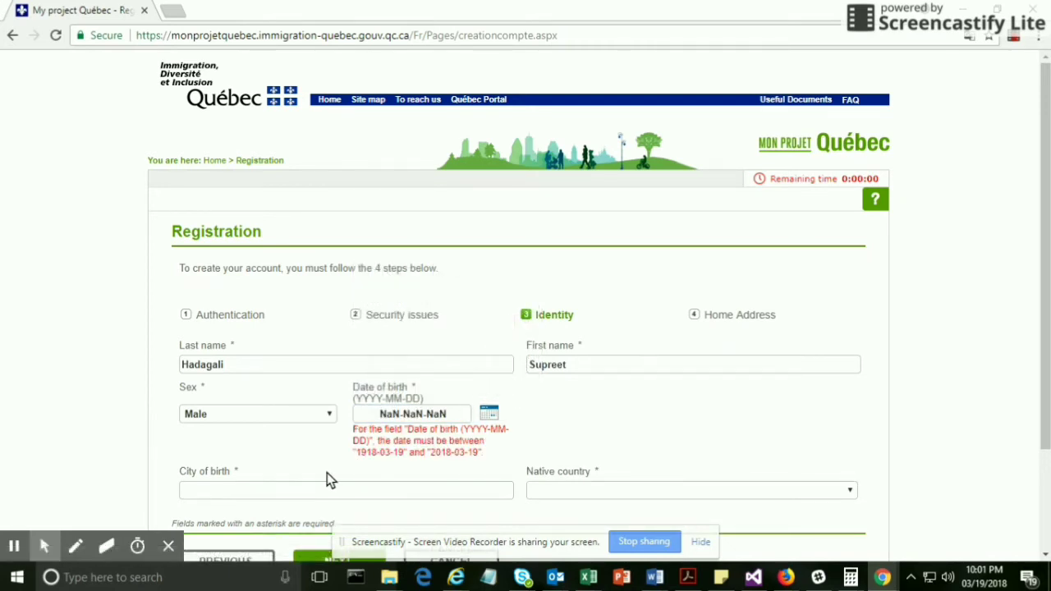
click(300, 491)
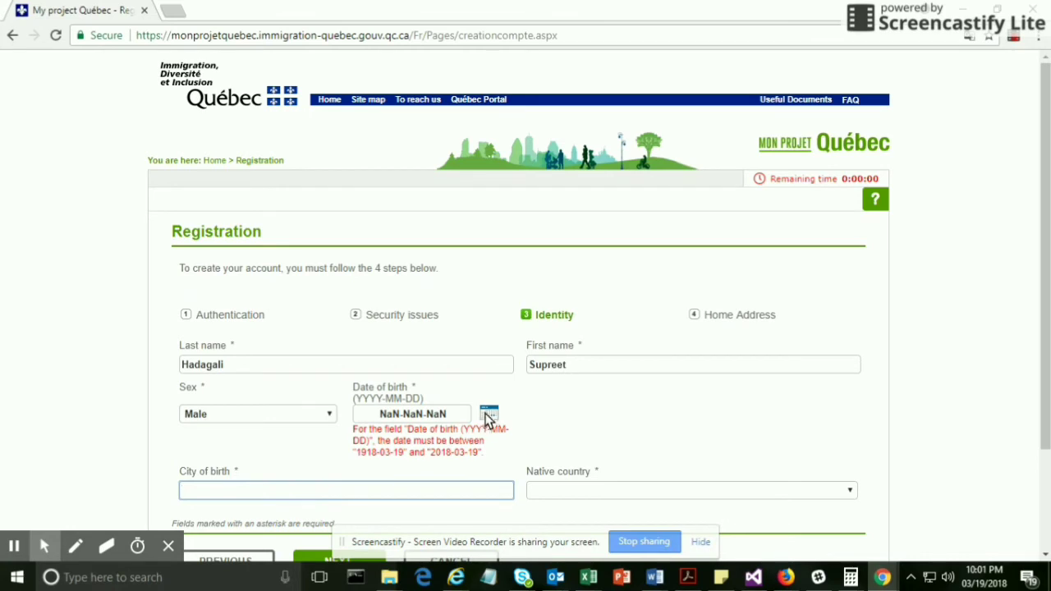
click(452, 414)
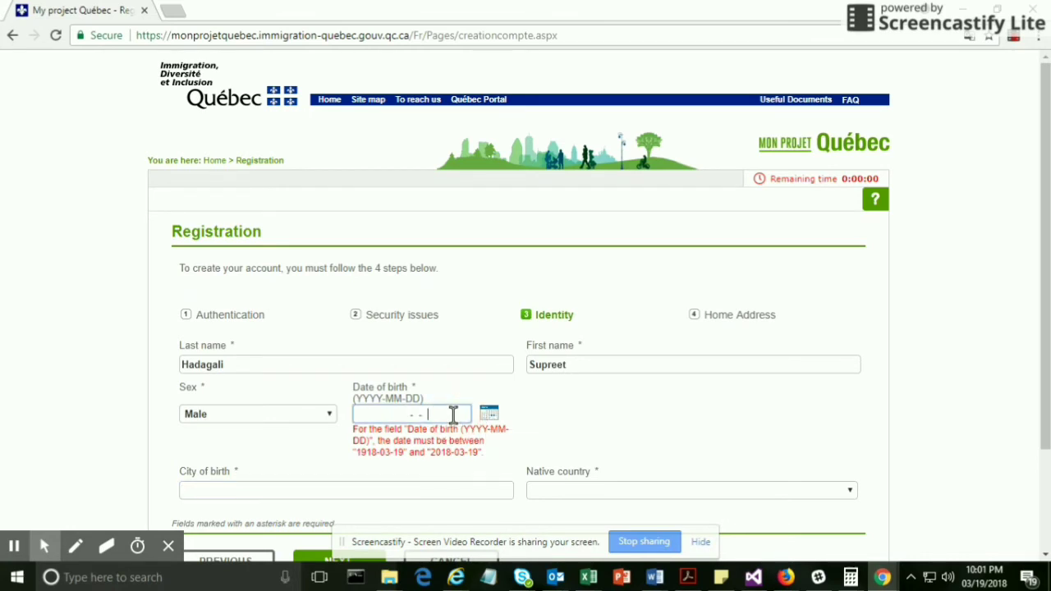
click(372, 413)
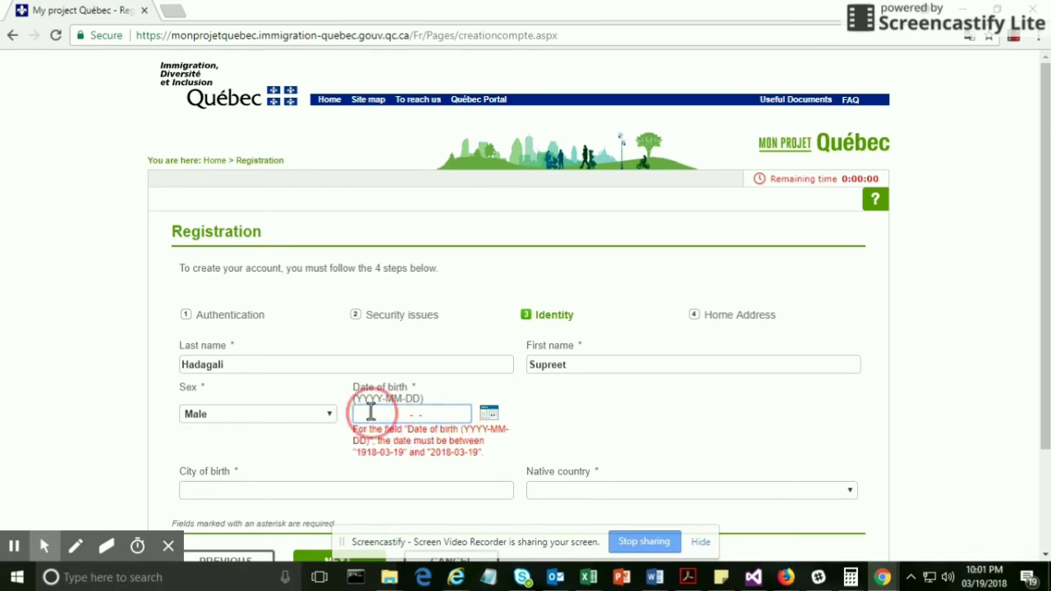
click(362, 413)
click(489, 415)
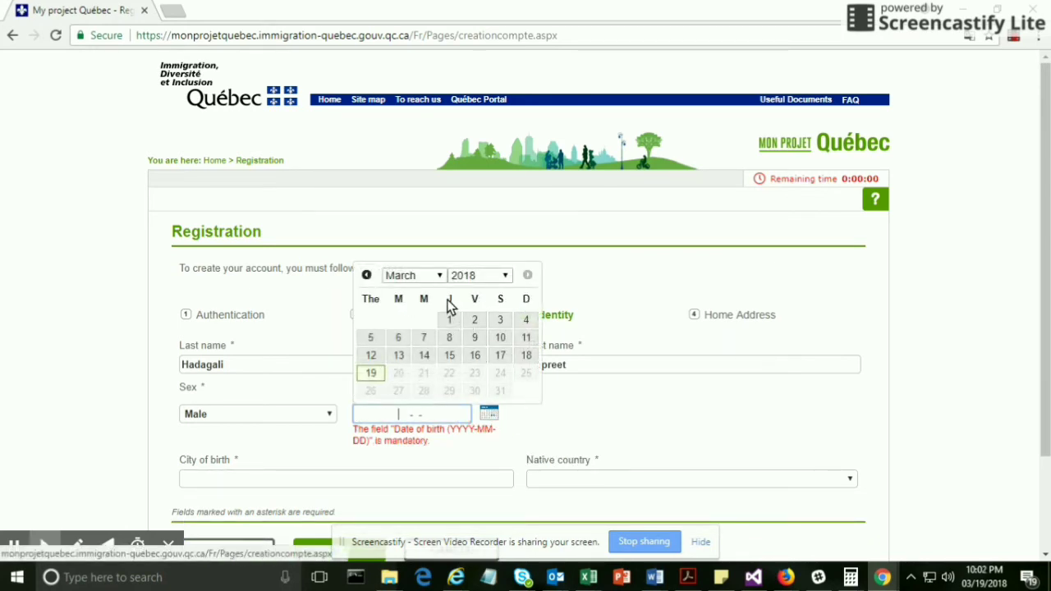
click(433, 280)
click(432, 280)
click(468, 278)
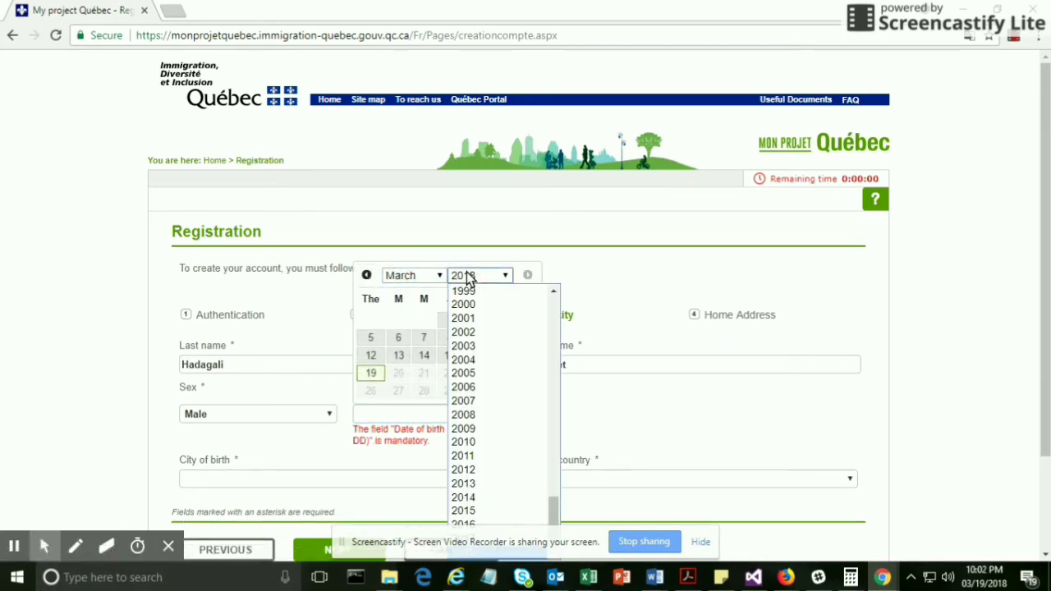
scroll(476, 322, up, 6)
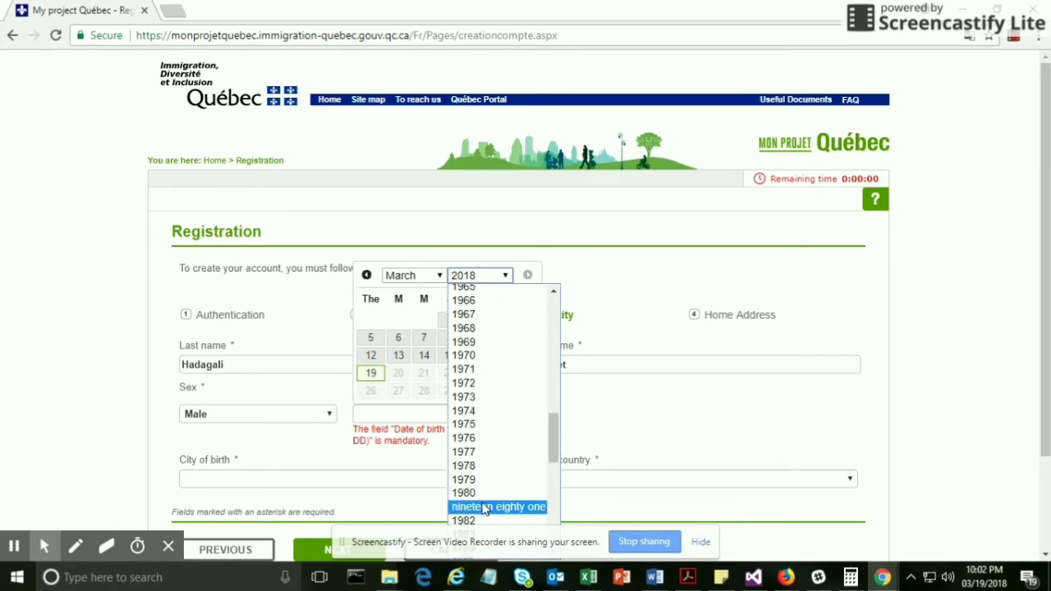
scroll(484, 510, down, 4)
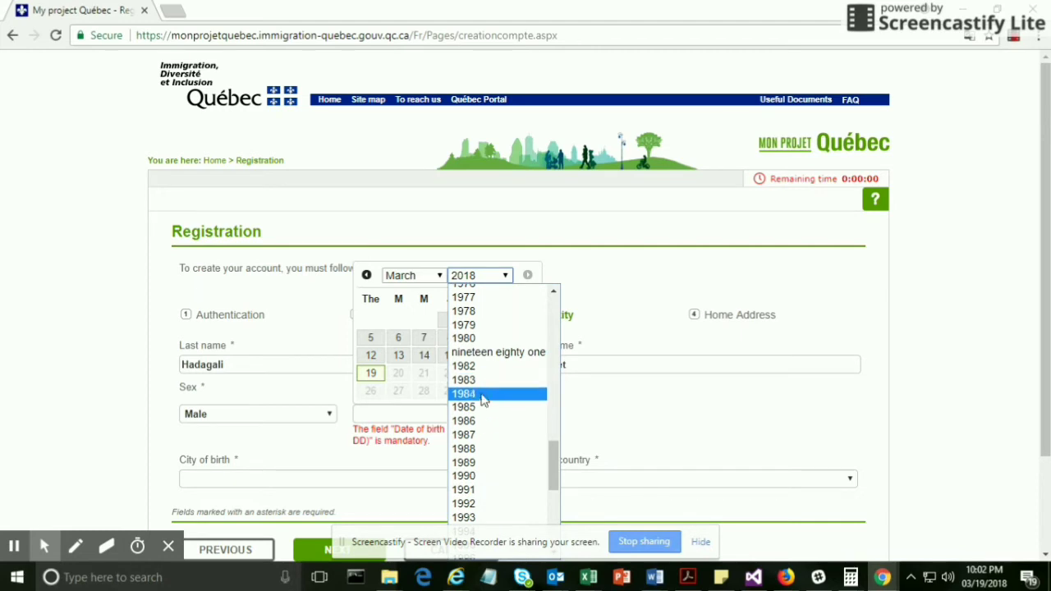
click(482, 409)
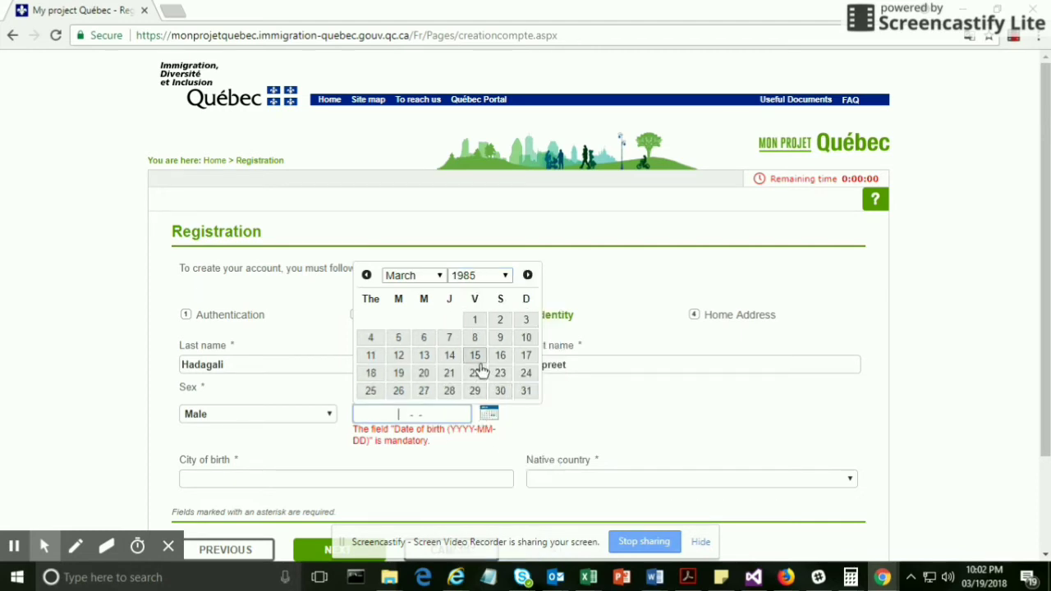
click(411, 275)
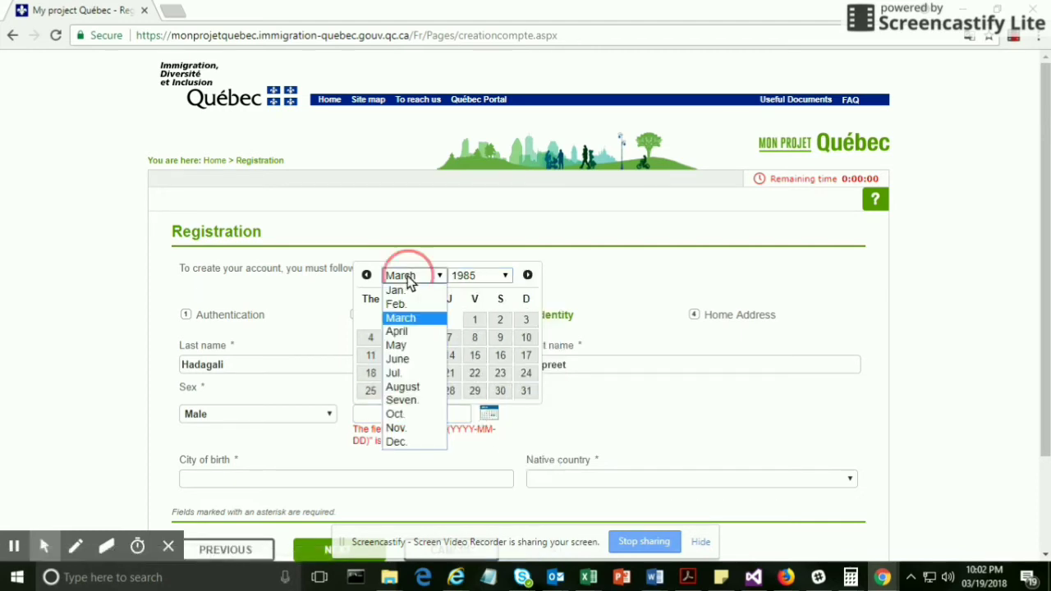
click(410, 429)
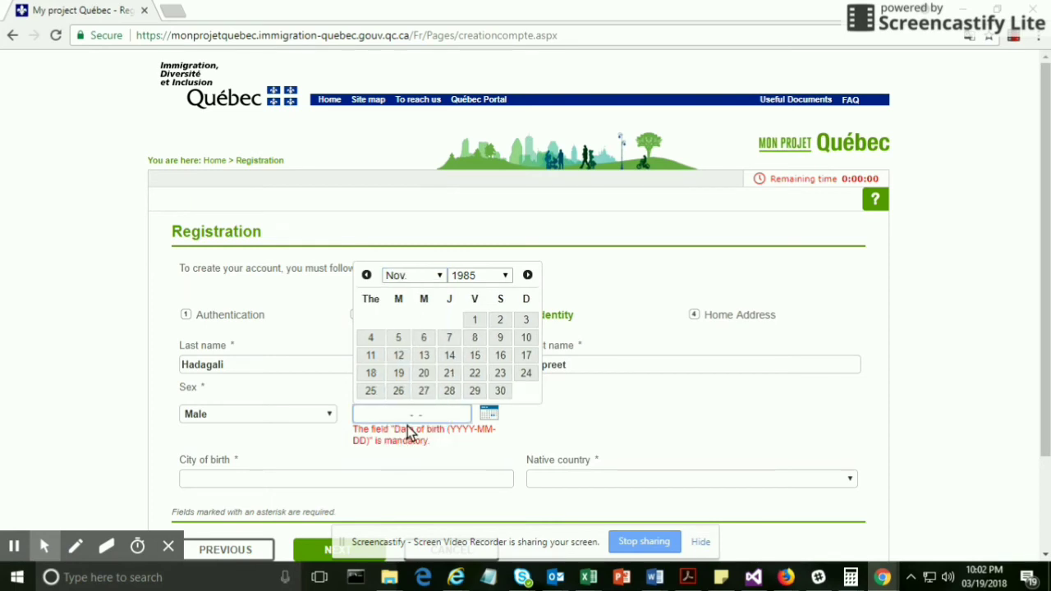
click(501, 374)
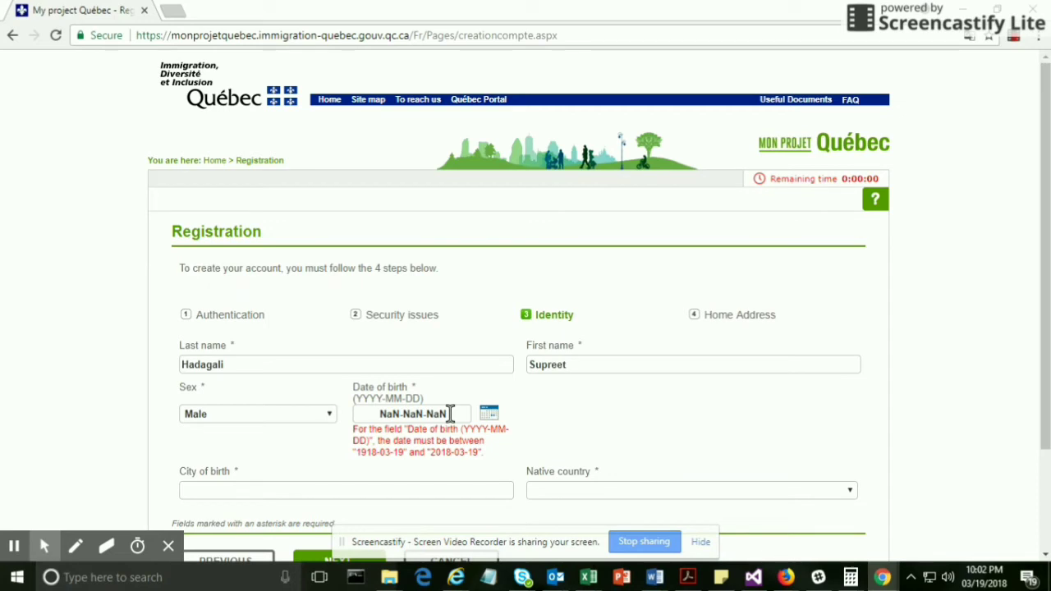
click(449, 414)
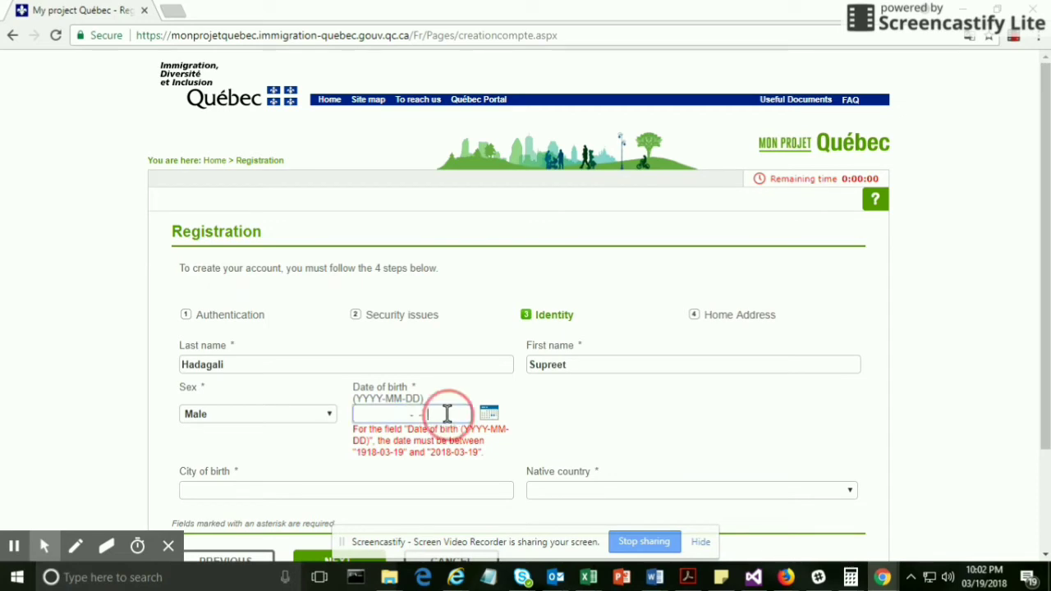
click(369, 413)
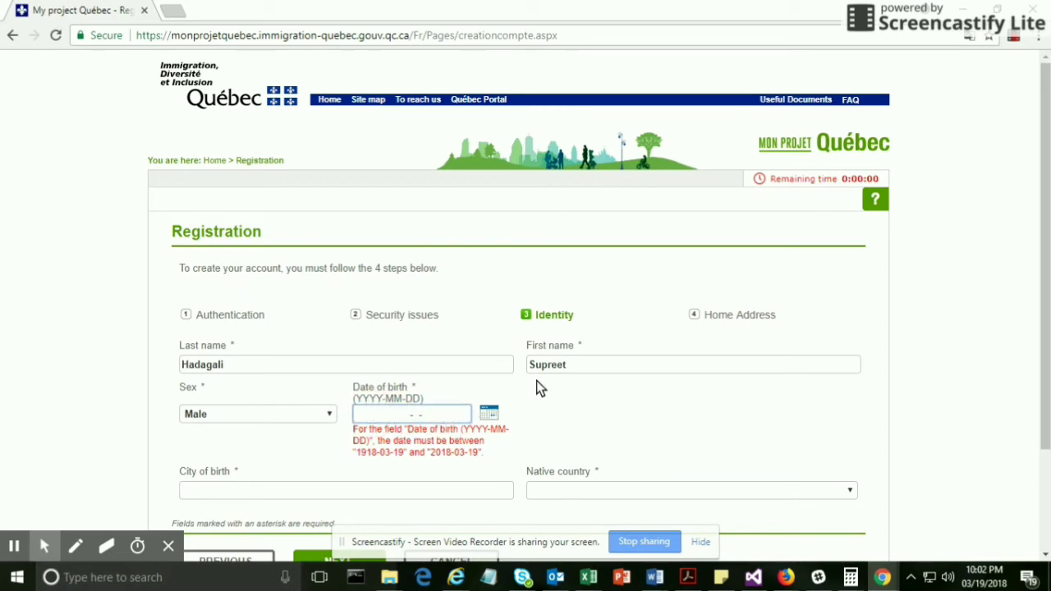
click(232, 492)
text(Hubli)
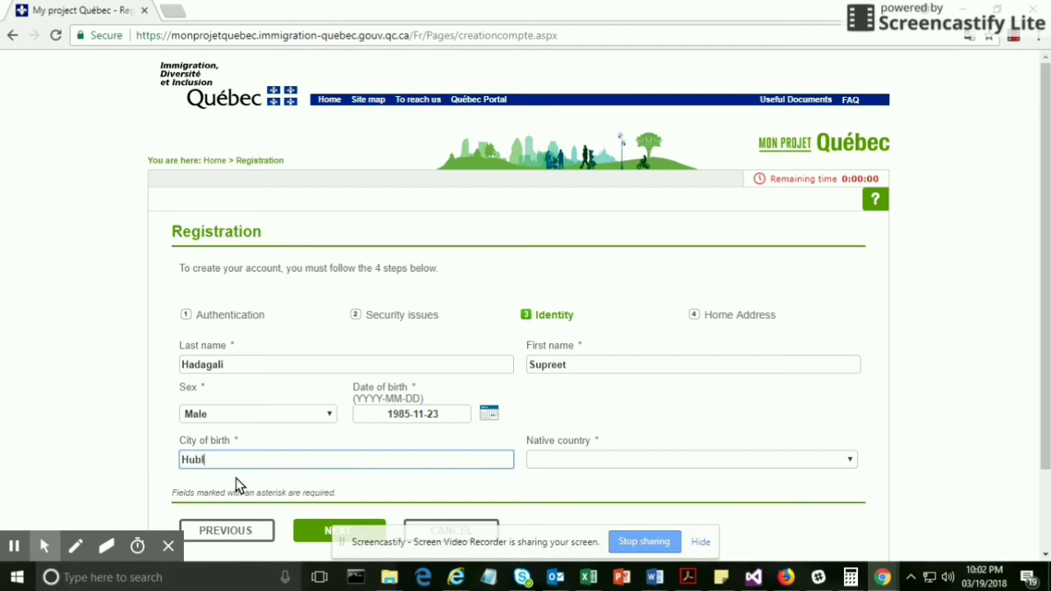
key(Tab)
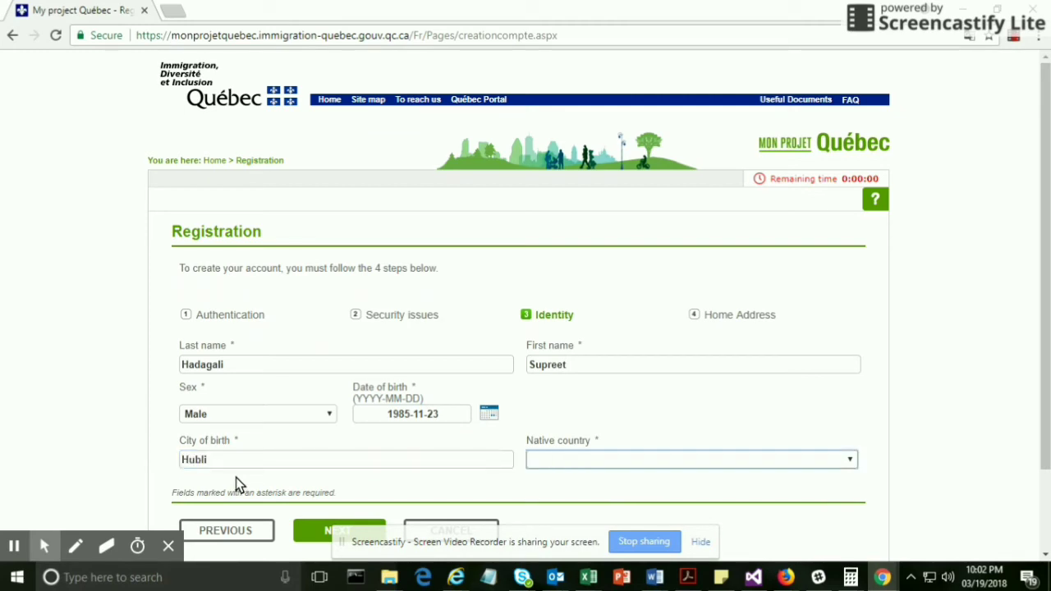
key(i)
key(i)
key(i)
key(i)
key(i)
key(i)
key(i)
- Choose Inde from the French list as the native country on the Identity step
click(621, 462)
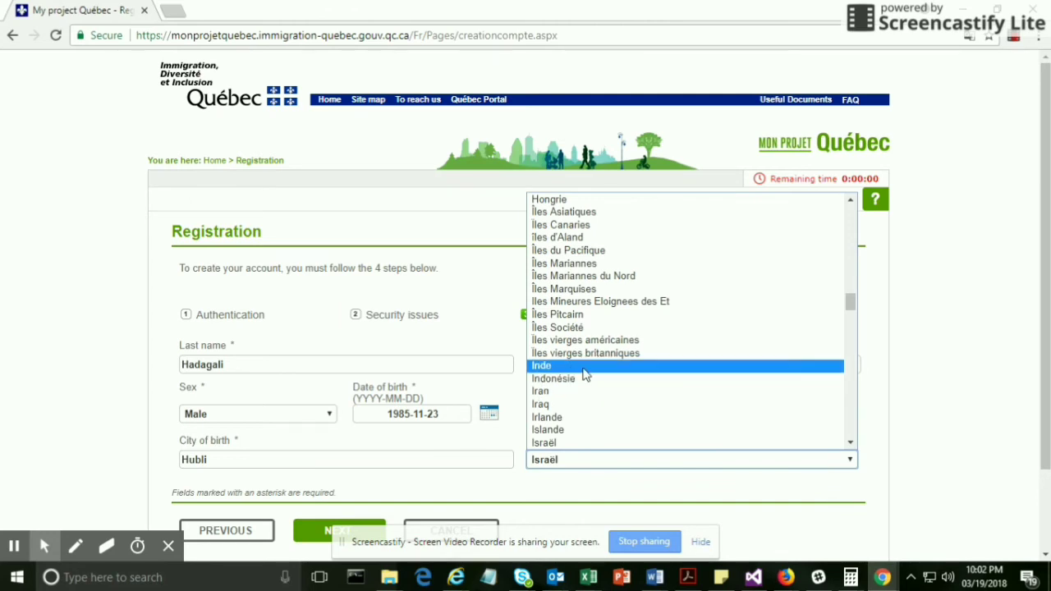
scroll(585, 375, up, 4)
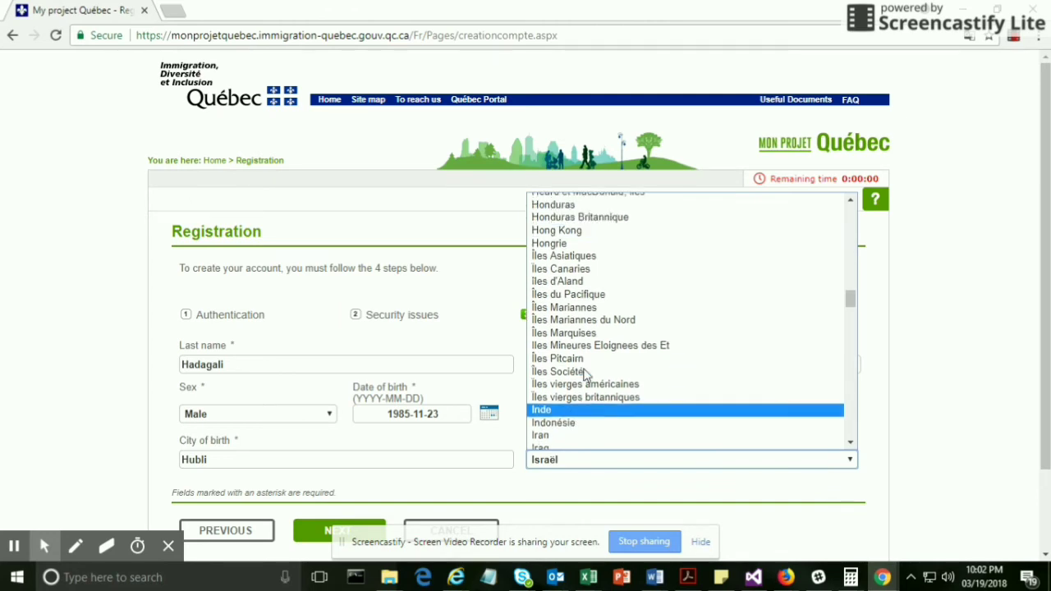
scroll(585, 375, down, 7)
scroll(585, 375, down, 20)
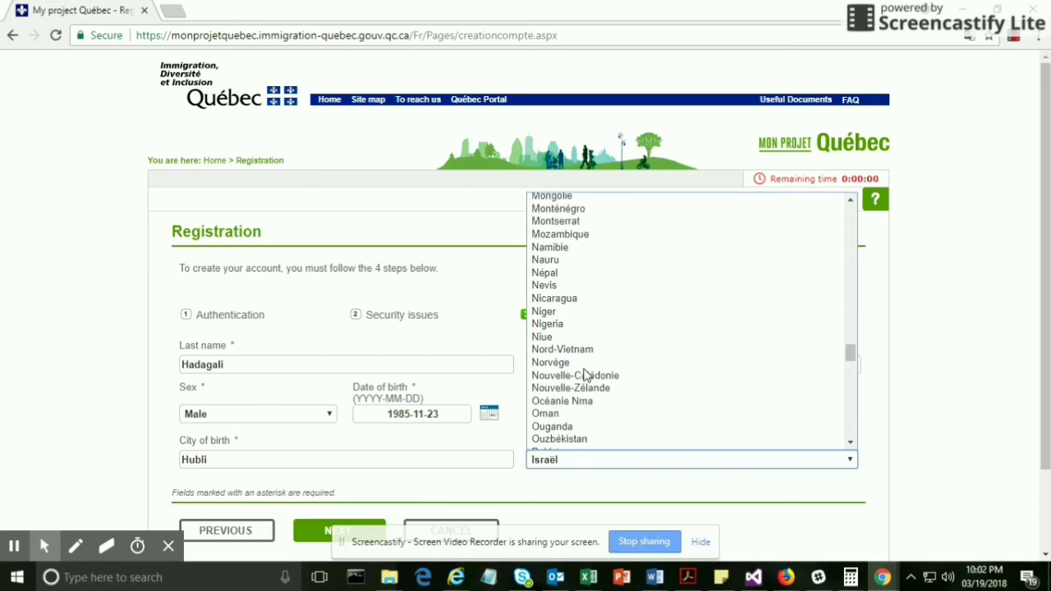
scroll(586, 376, up, 20)
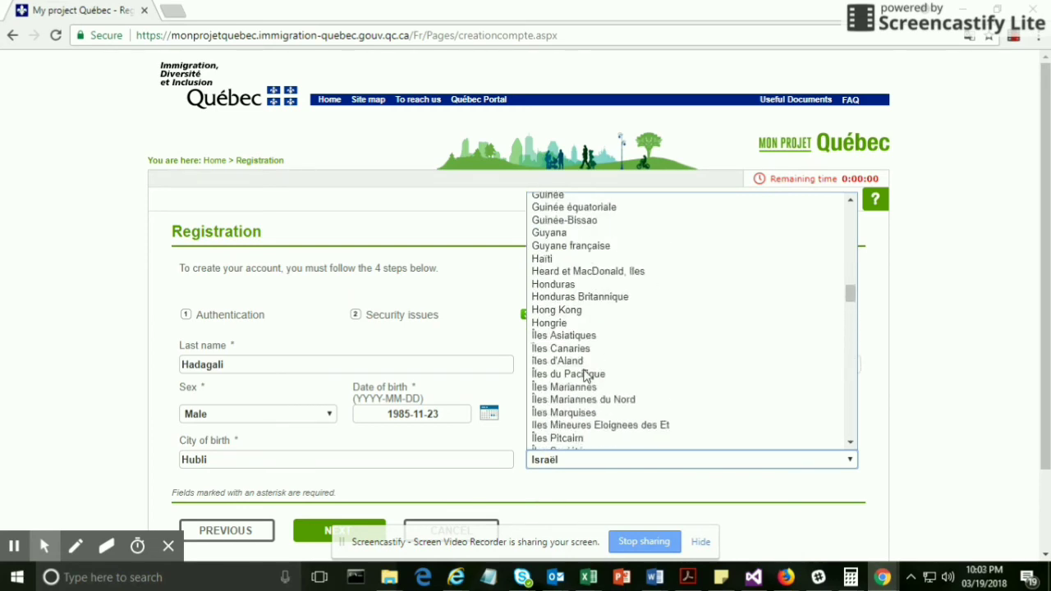
scroll(586, 375, up, 20)
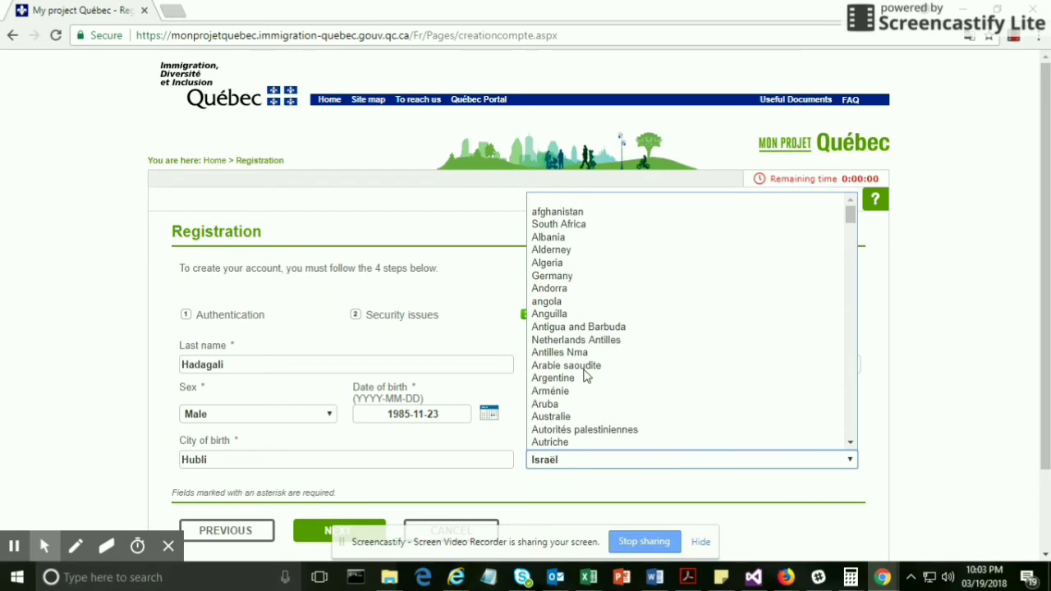
scroll(586, 375, down, 20)
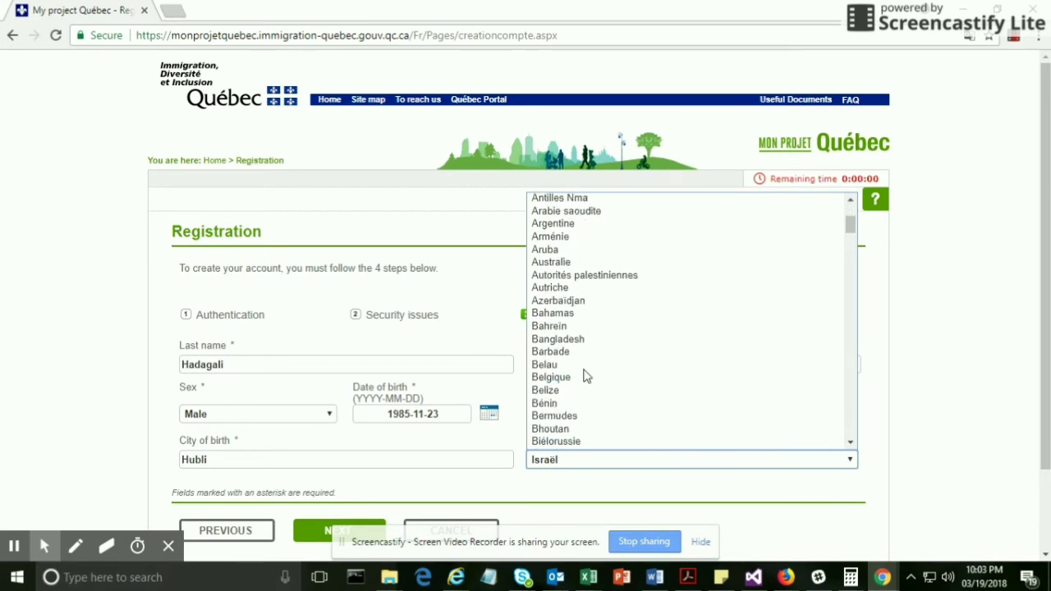
scroll(585, 375, down, 3)
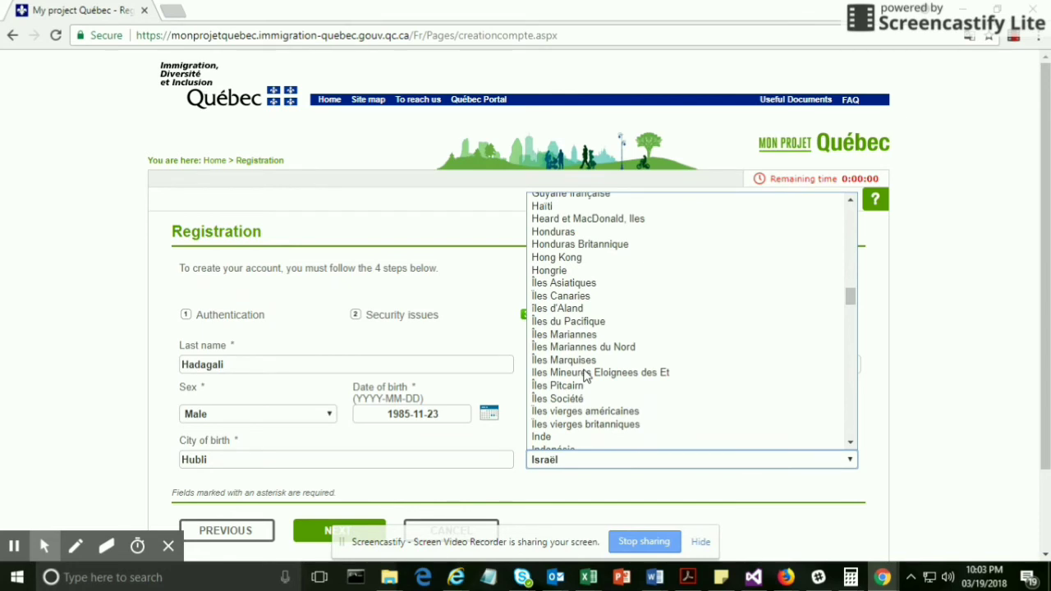
scroll(585, 376, down, 4)
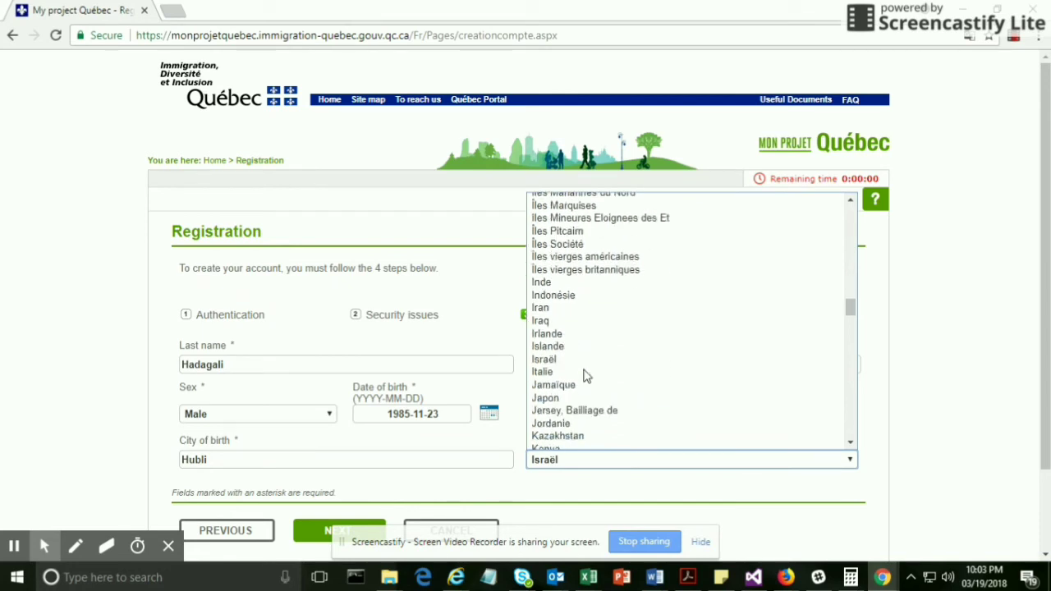
click(542, 284)
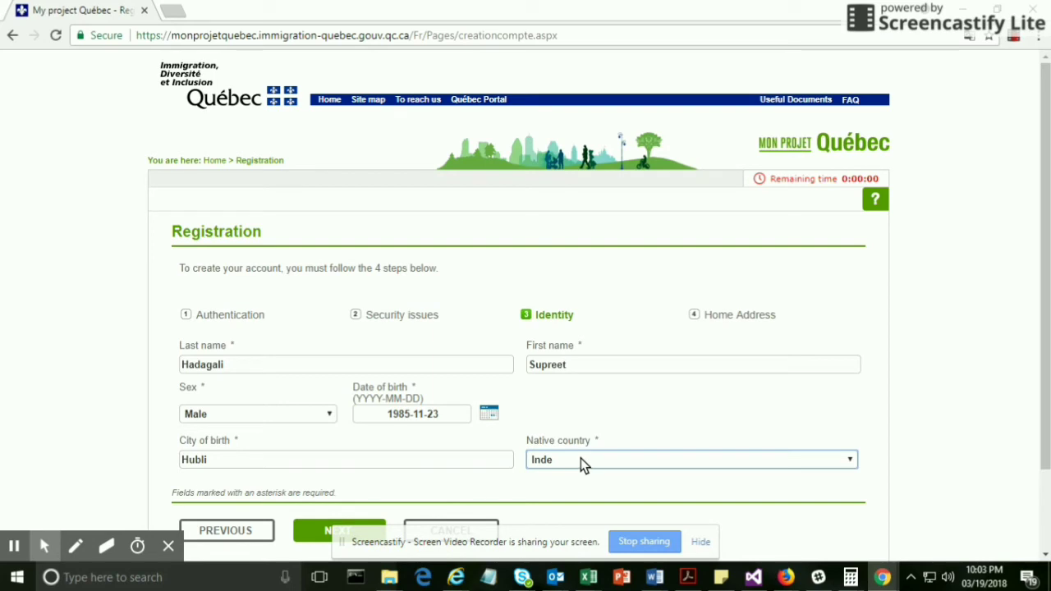
- Reopen the native country list and browse it to double-check the Inde entry
click(543, 460)
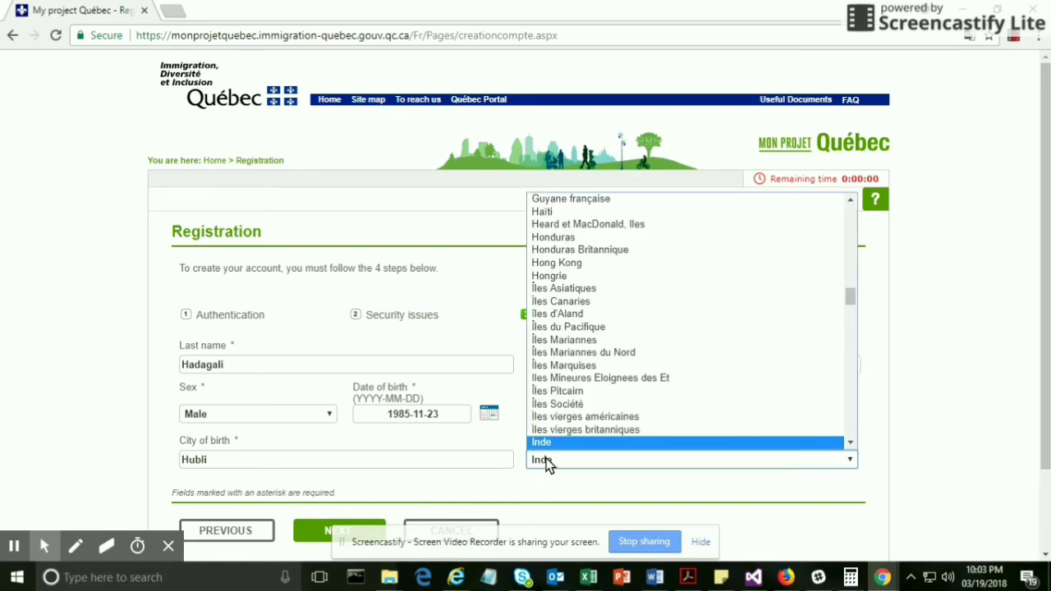
scroll(574, 392, up, 3)
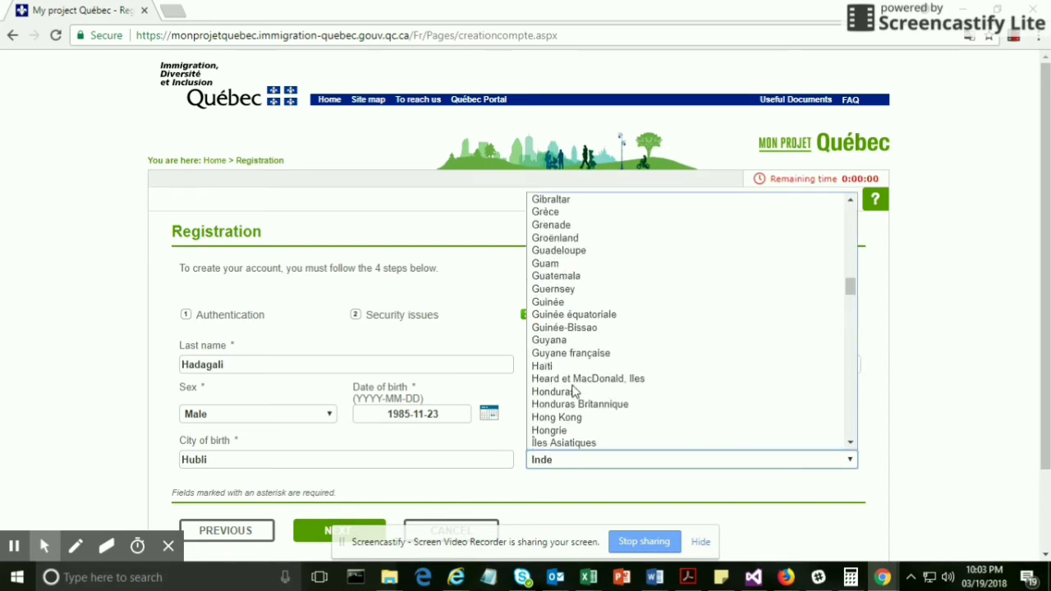
scroll(575, 392, up, 5)
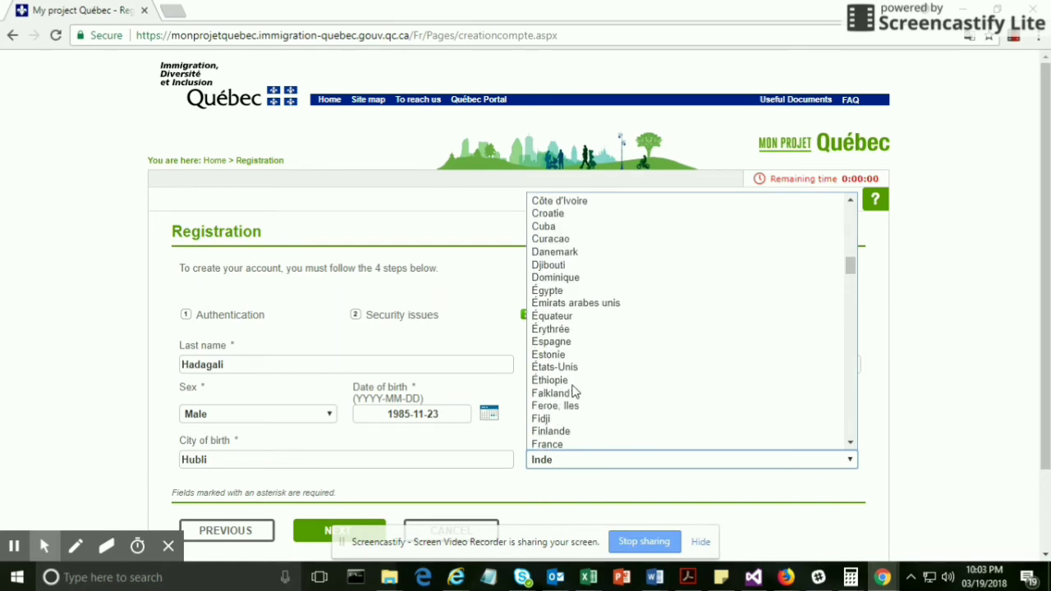
scroll(574, 392, up, 5)
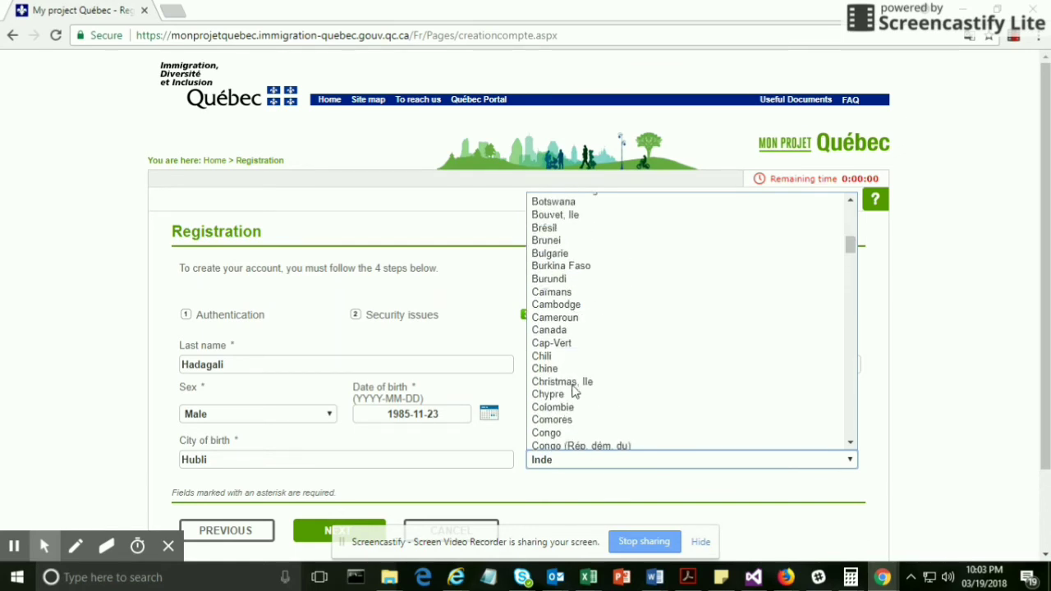
scroll(574, 391, down, 7)
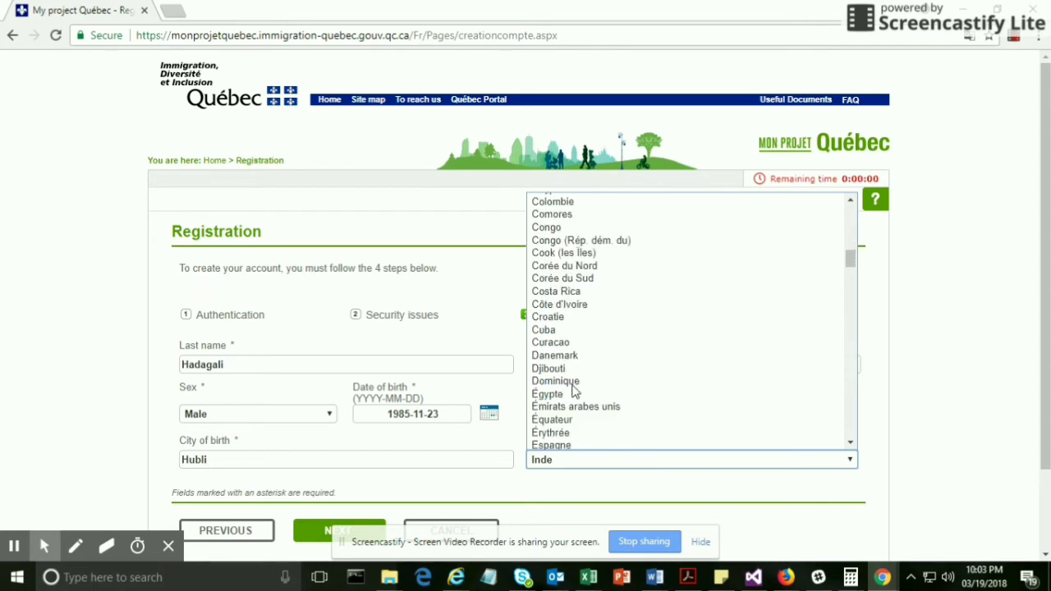
scroll(575, 392, down, 5)
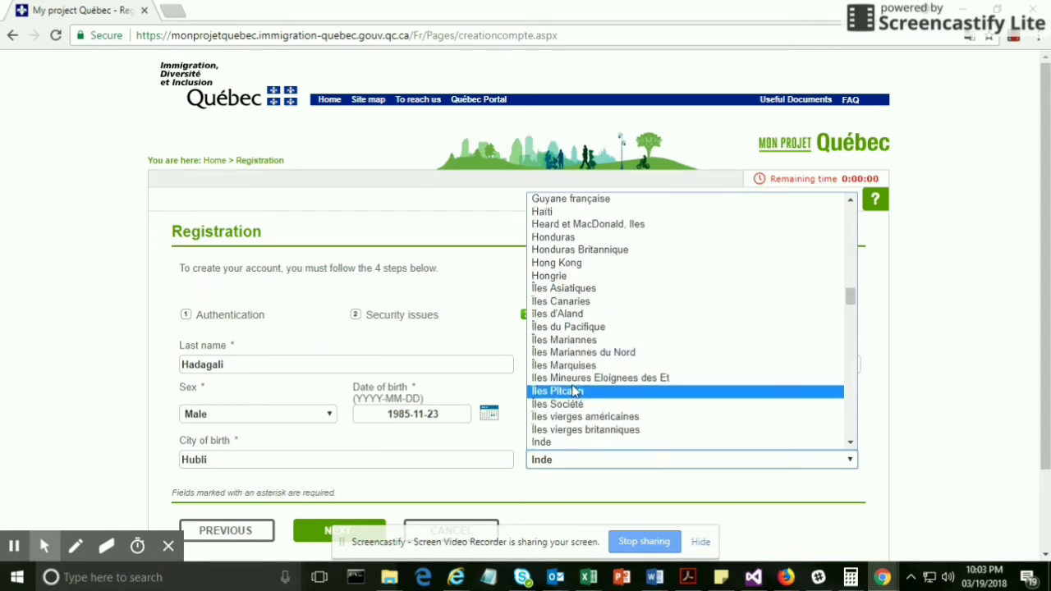
scroll(574, 392, down, 3)
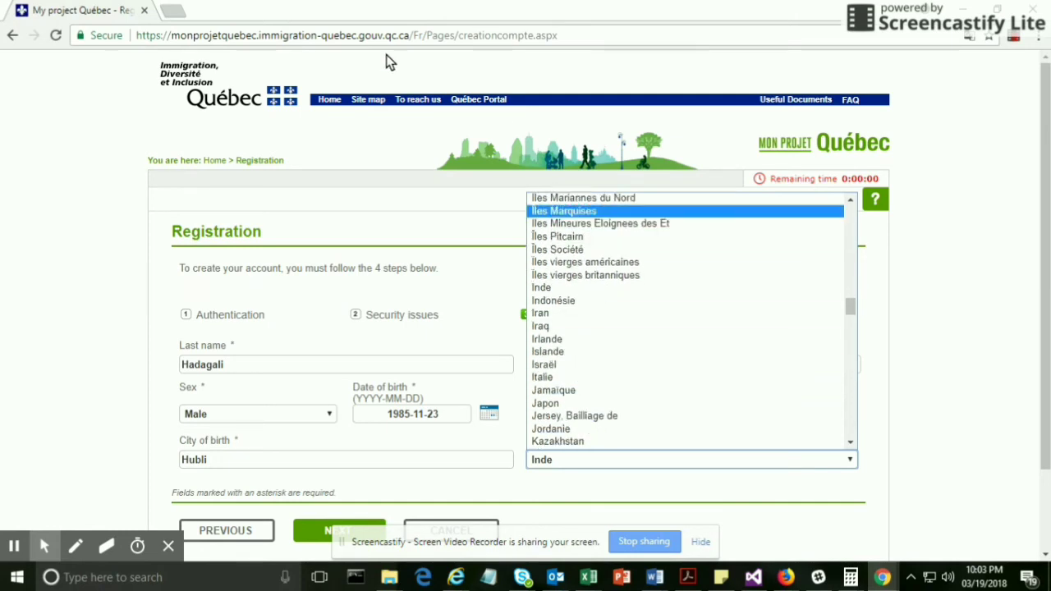
- Close the country list and search Google for 'translate' in a new tab
click(173, 18)
click(171, 13)
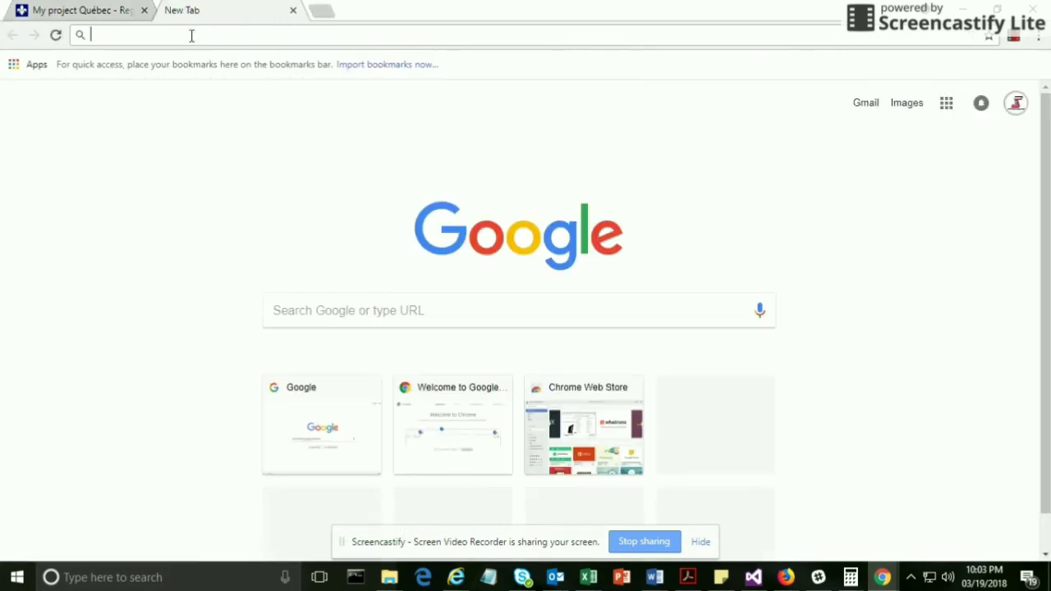
text(transl)
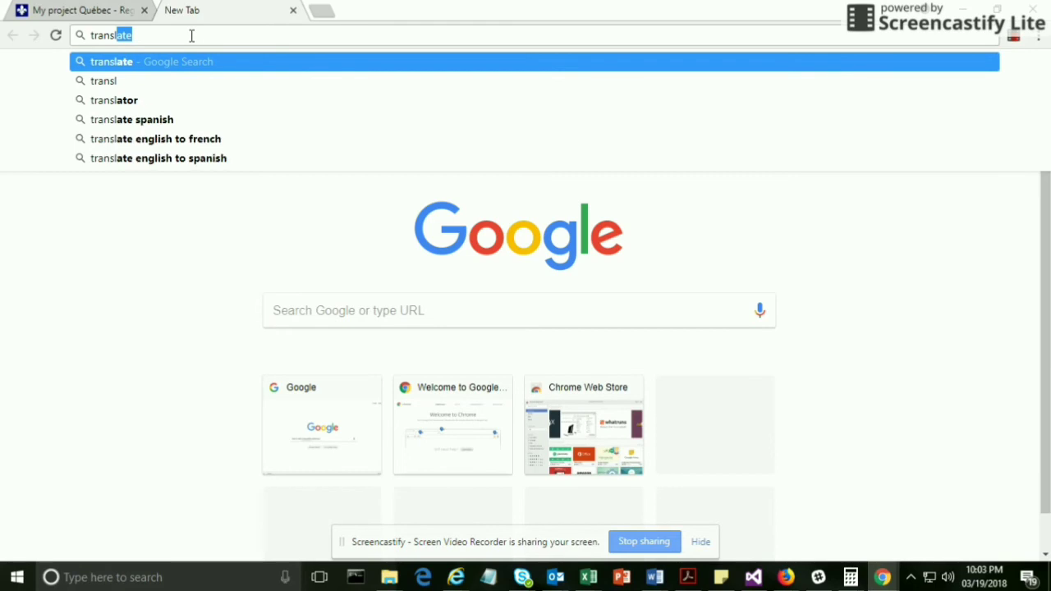
key(Return)
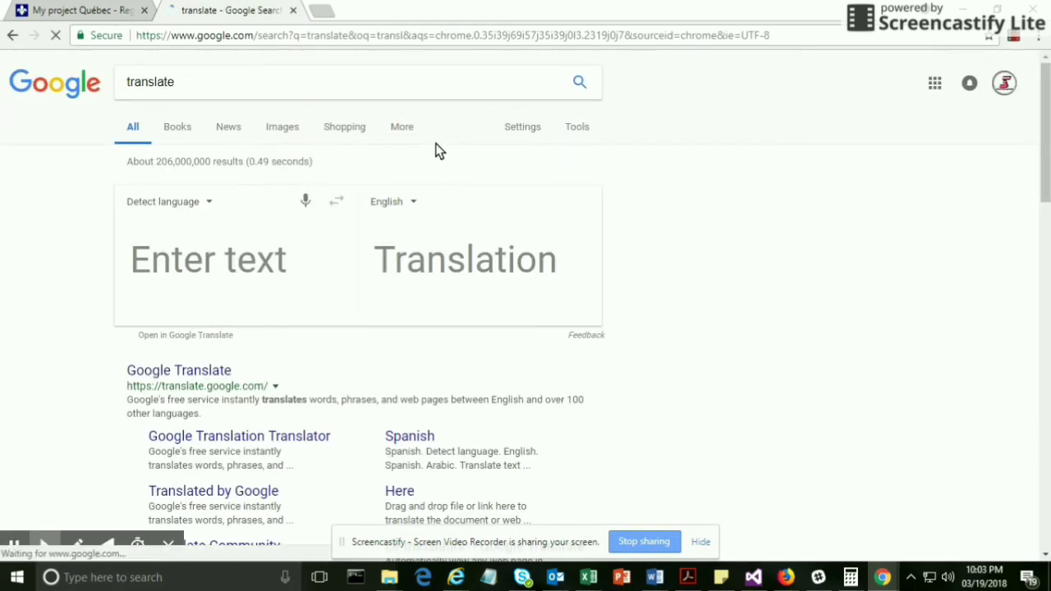
- Translate 'india' from English to French, confirming the French name is Inde
click(211, 265)
text(i)
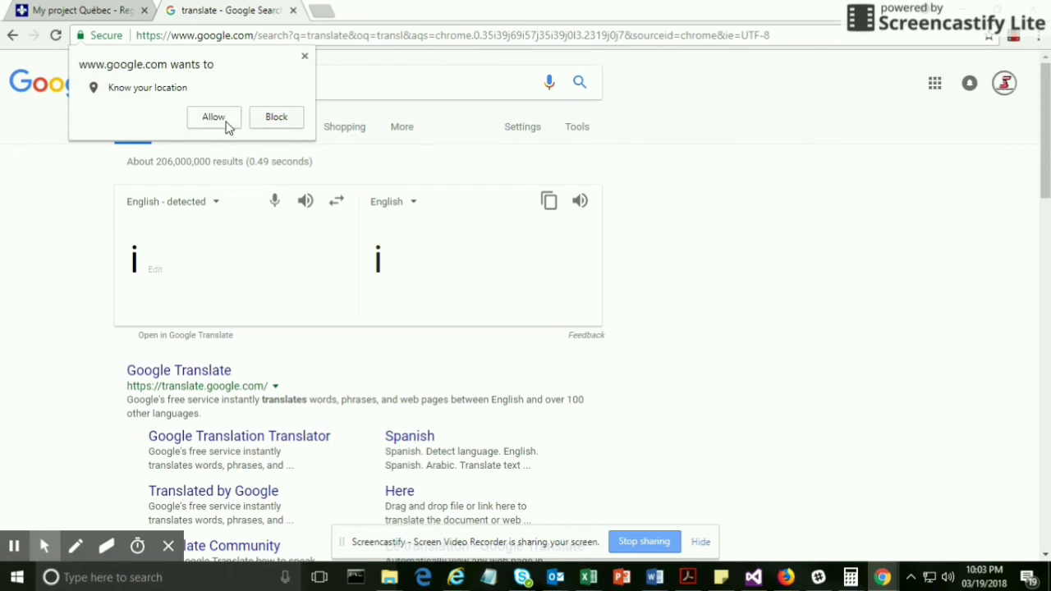
click(277, 118)
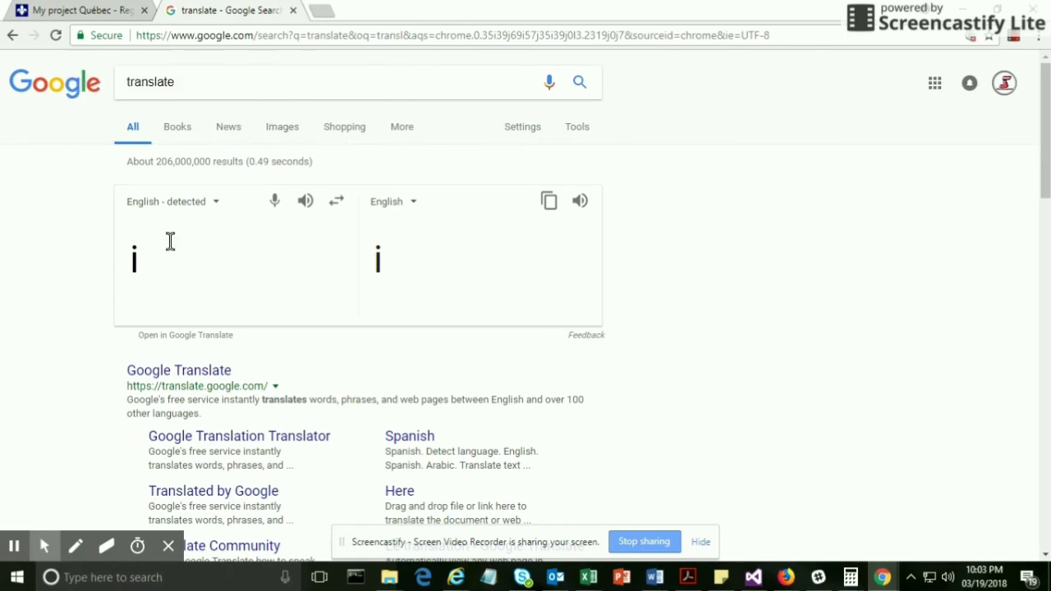
text(ndia)
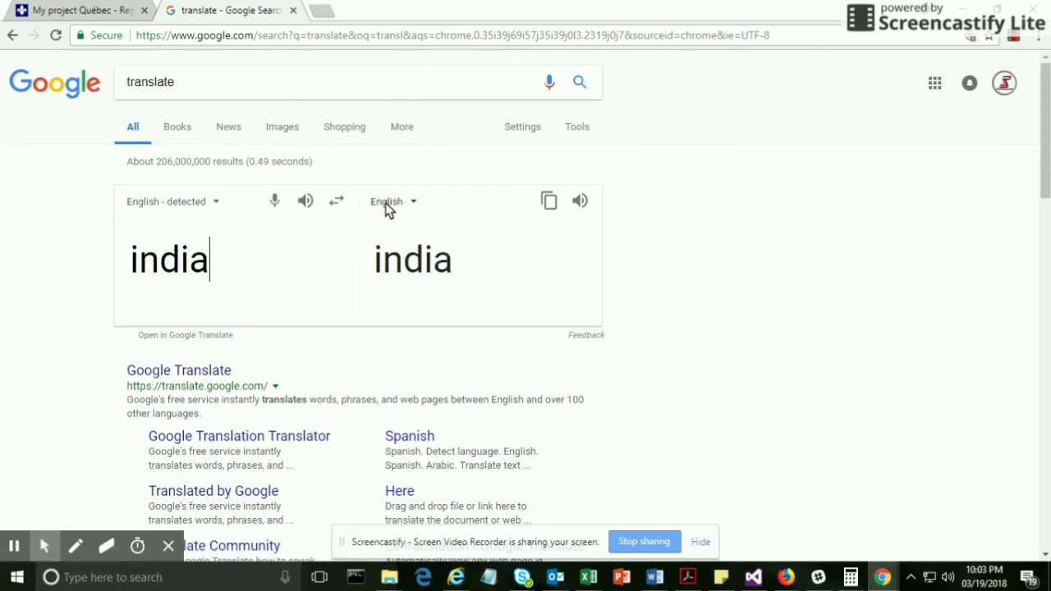
click(386, 204)
key(f)
key(r)
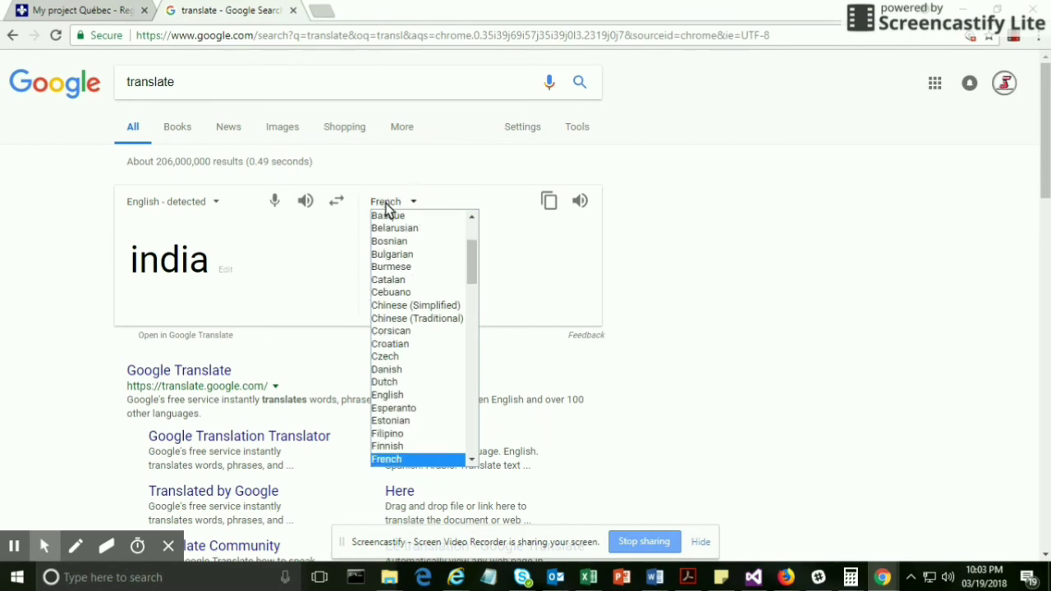
key(Return)
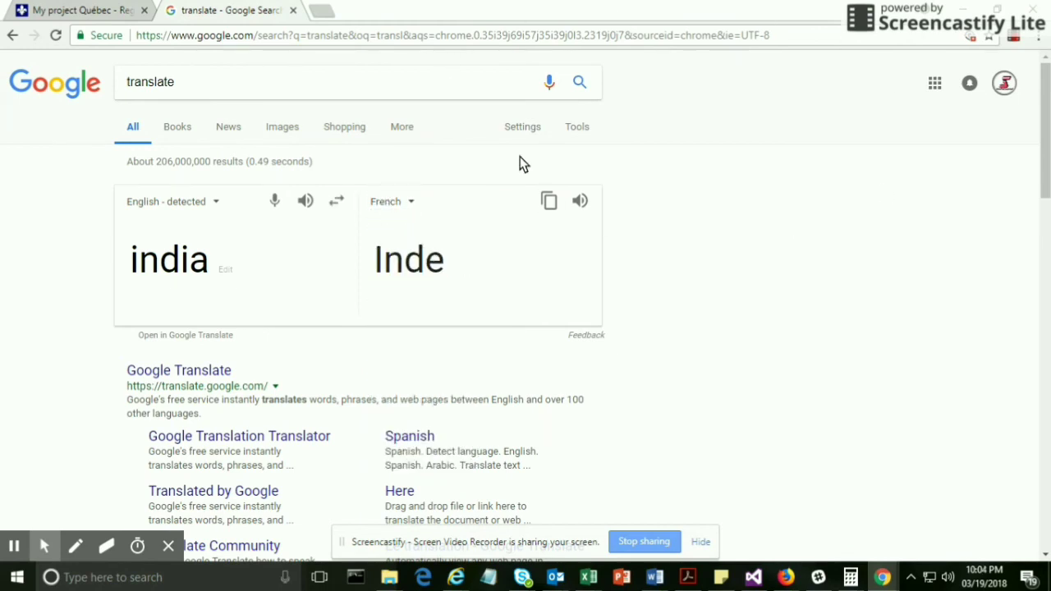
mouse_move(883, 578)
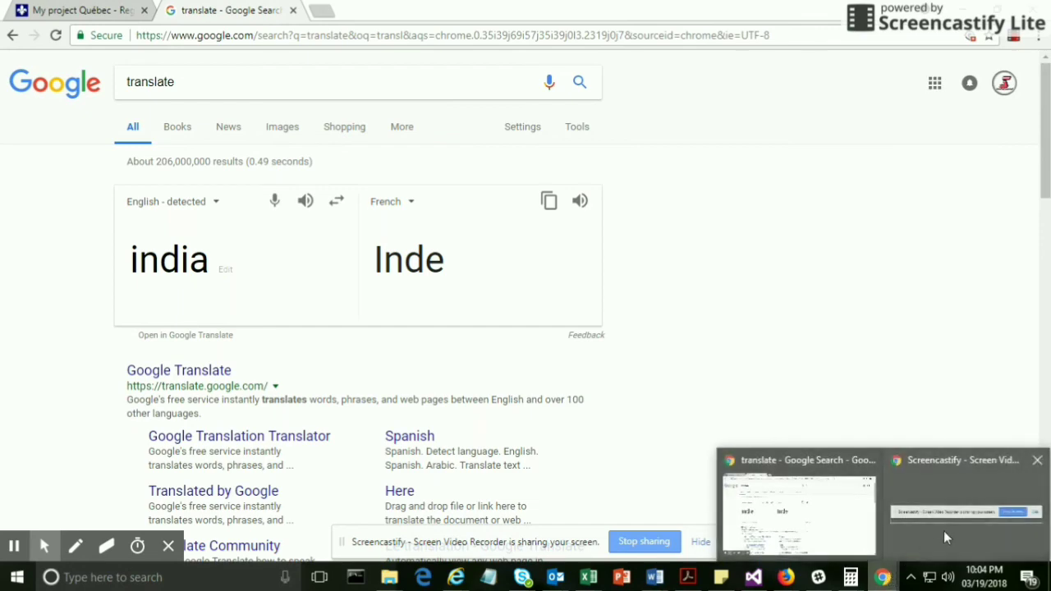
mouse_move(946, 530)
mouse_move(784, 517)
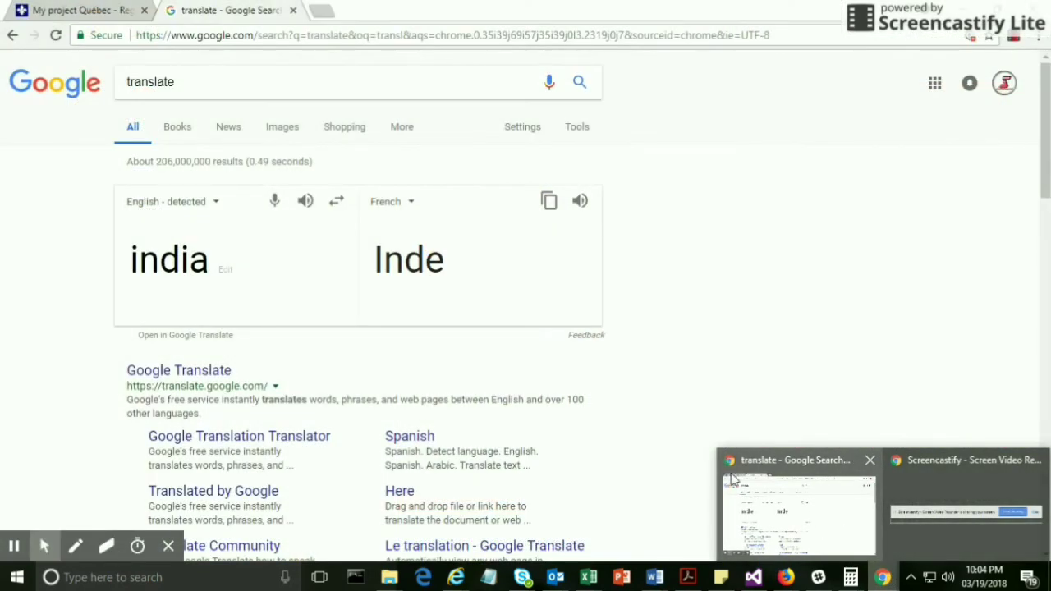
- Back on the registration form, submit the Identity step to reach step 4, Home Address
click(83, 10)
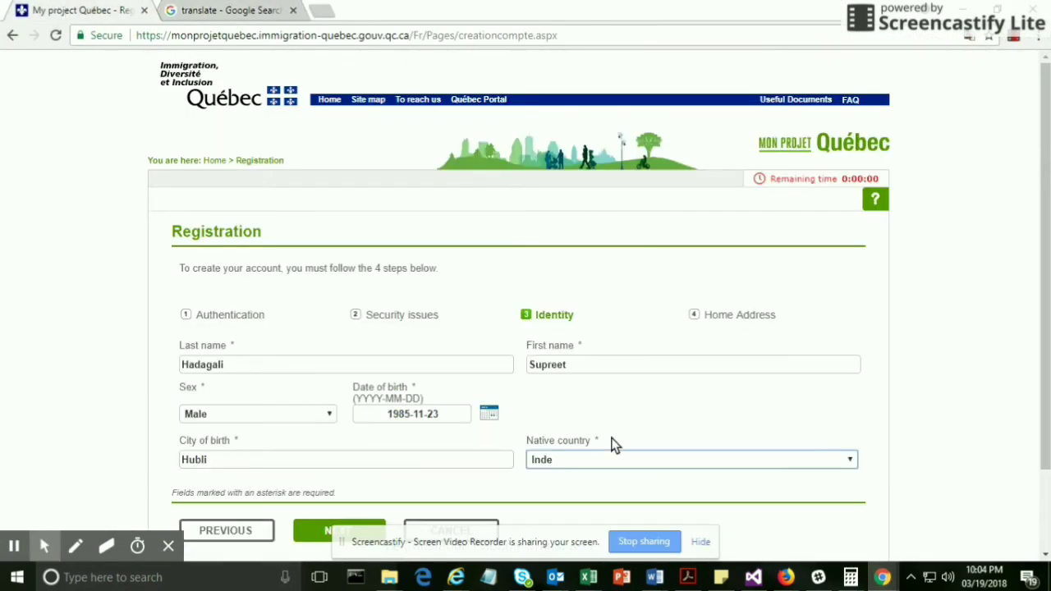
scroll(440, 458, down, 1)
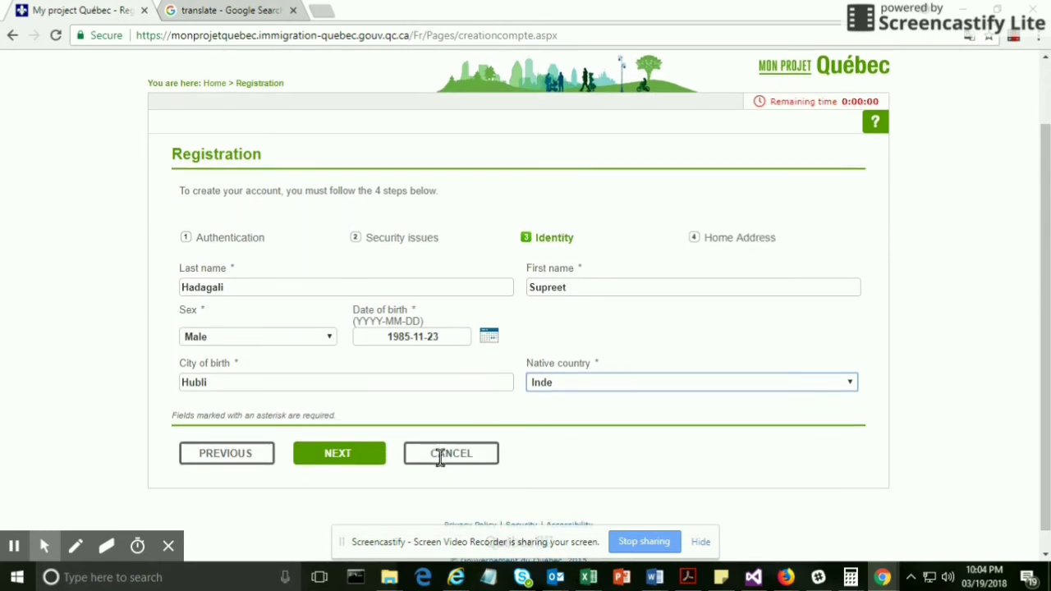
click(354, 450)
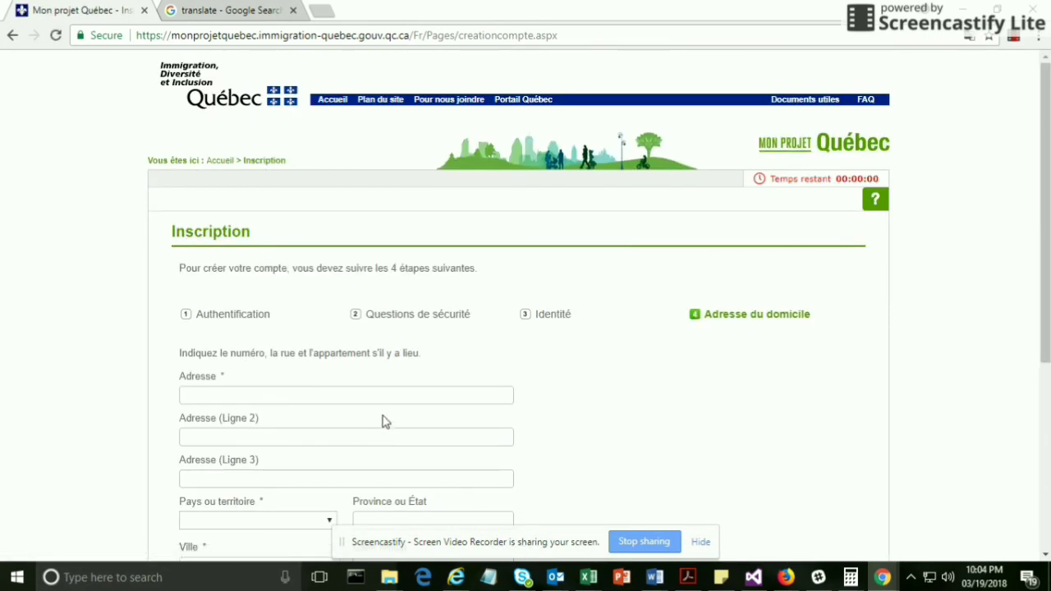
- Have Chrome translate the Home Address page into English
click(969, 39)
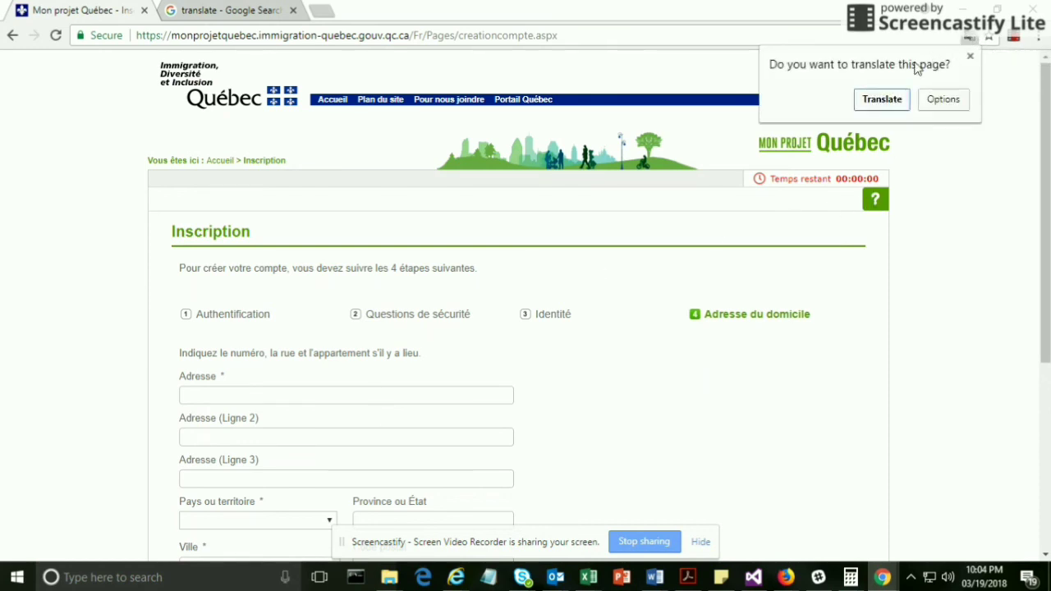
click(883, 100)
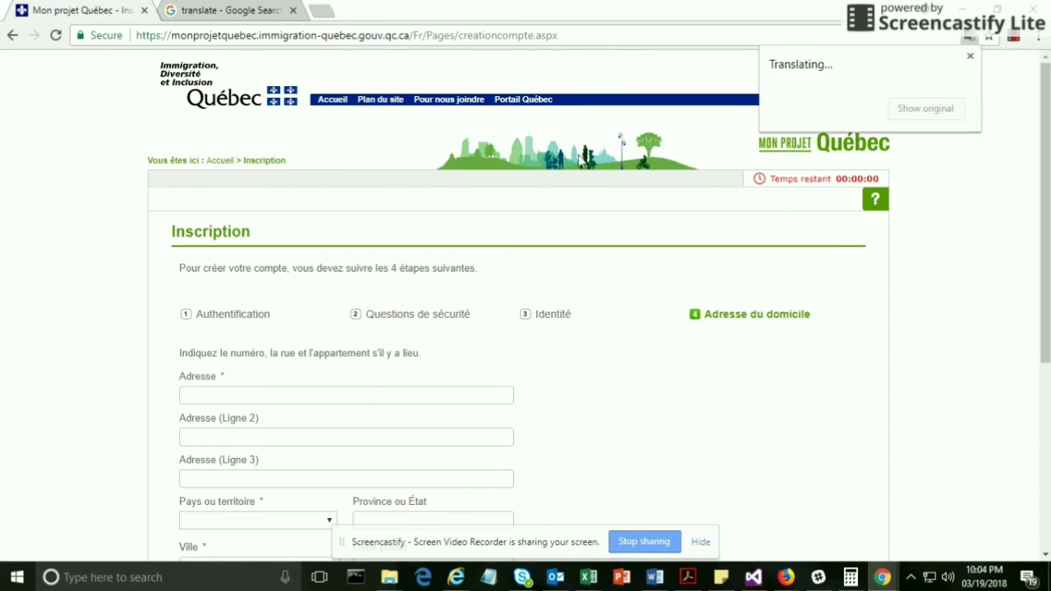
click(288, 395)
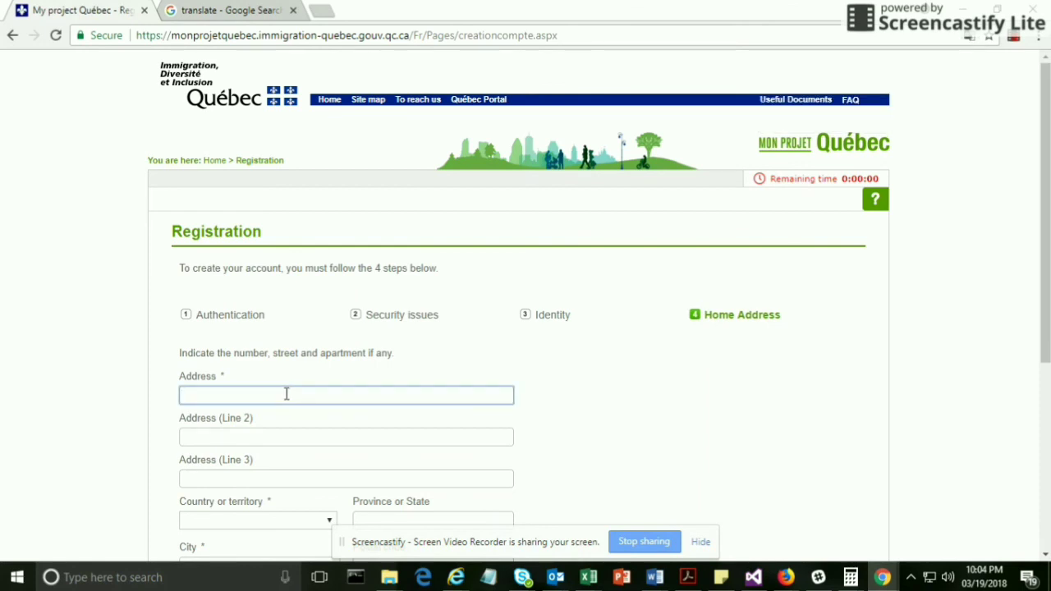
scroll(287, 394, down, 1)
scroll(287, 394, down, 2)
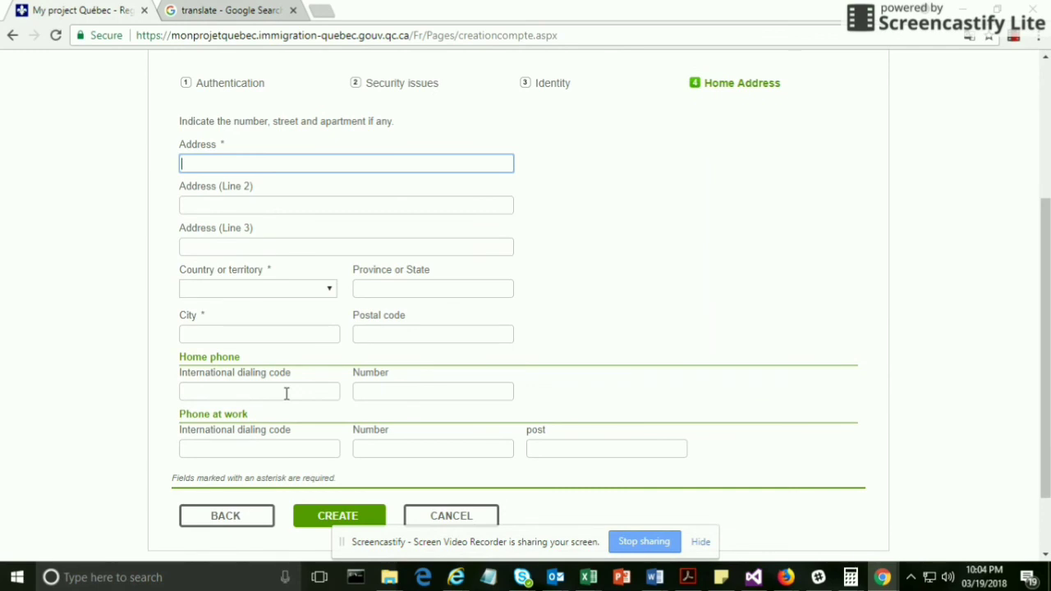
scroll(285, 394, down, 1)
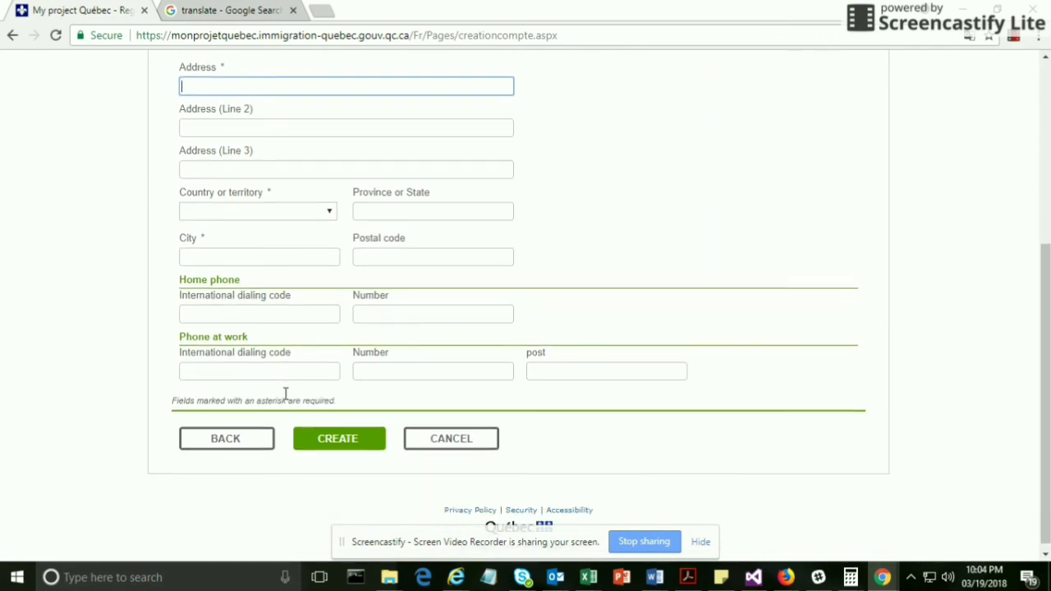
scroll(287, 398, up, 2)
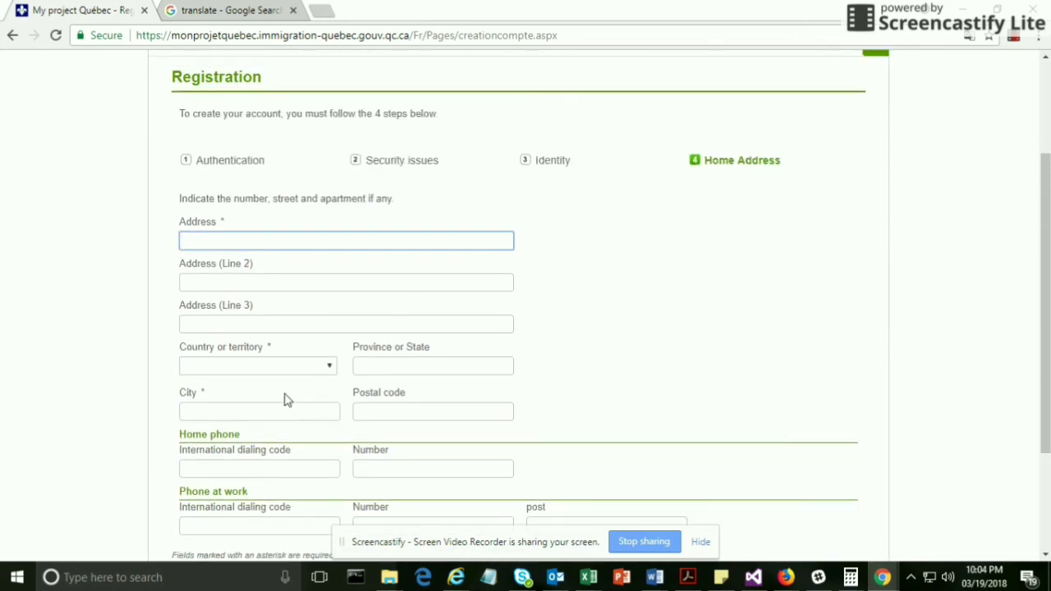
scroll(285, 400, down, 2)
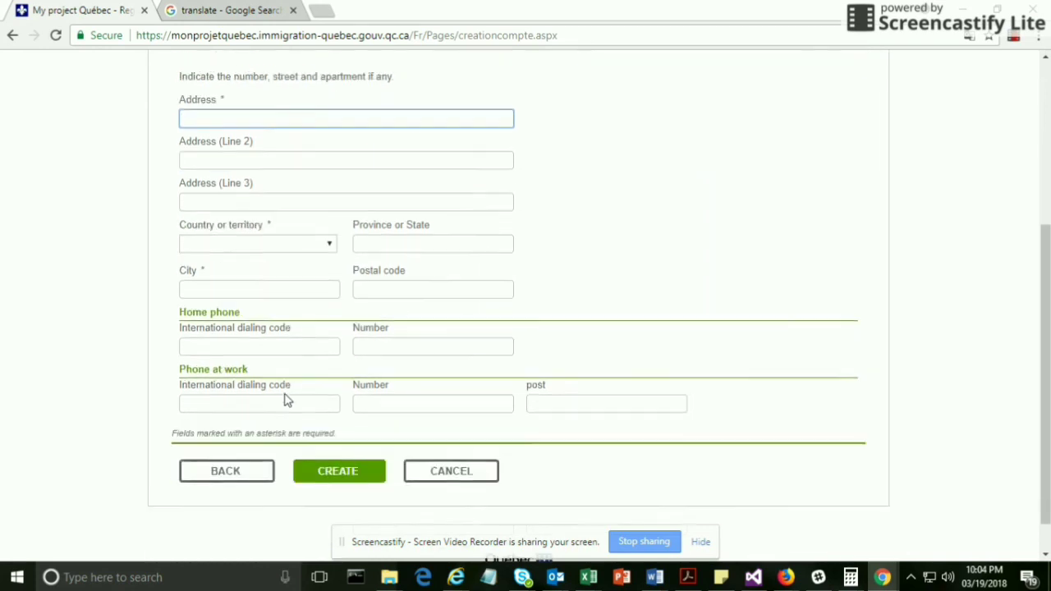
scroll(284, 394, down, 1)
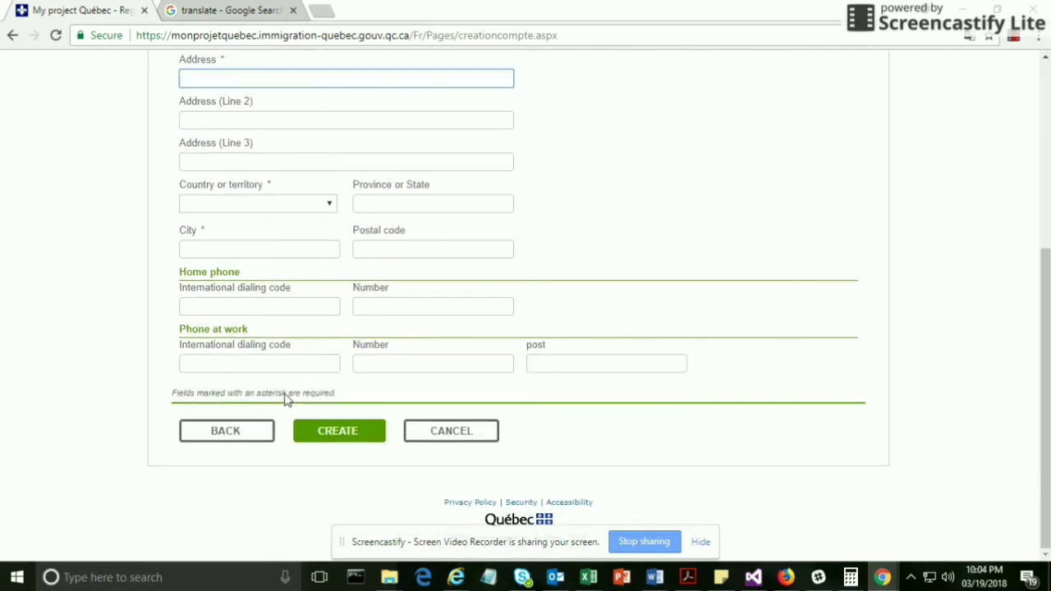
scroll(285, 394, up, 3)
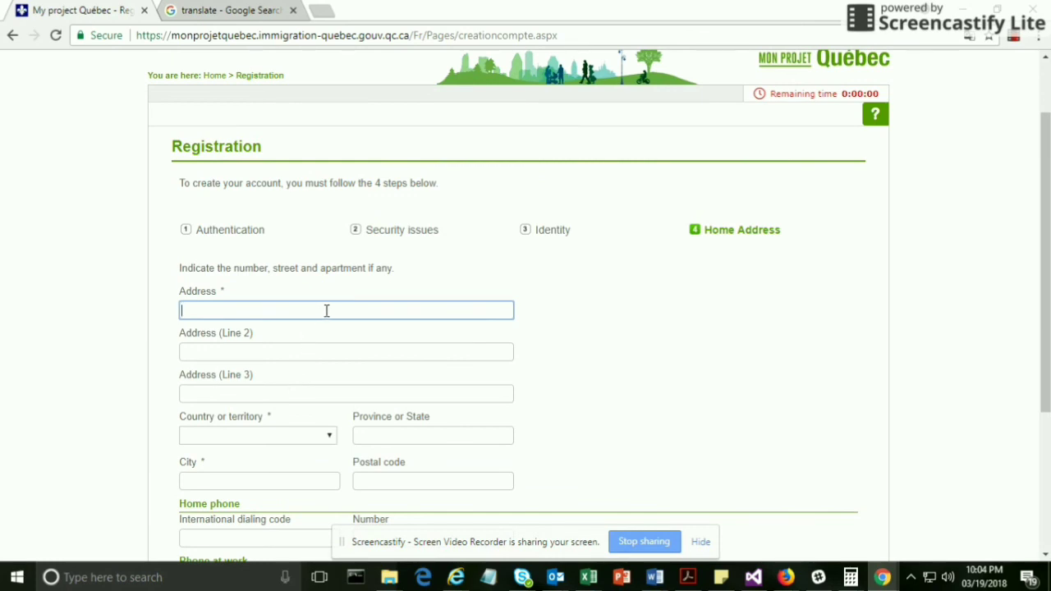
scroll(326, 311, down, 3)
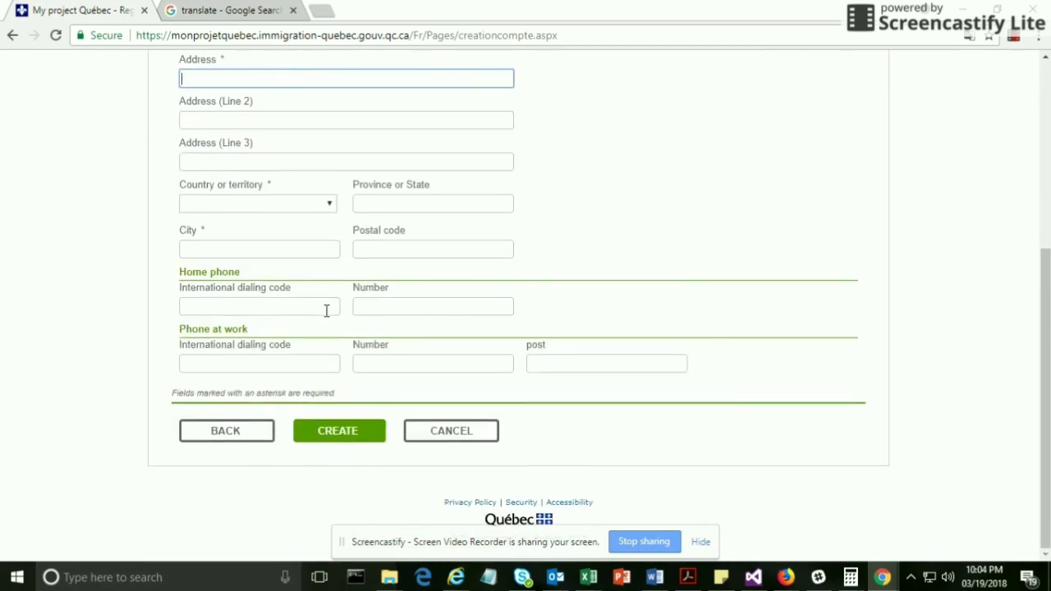
scroll(326, 310, up, 1)
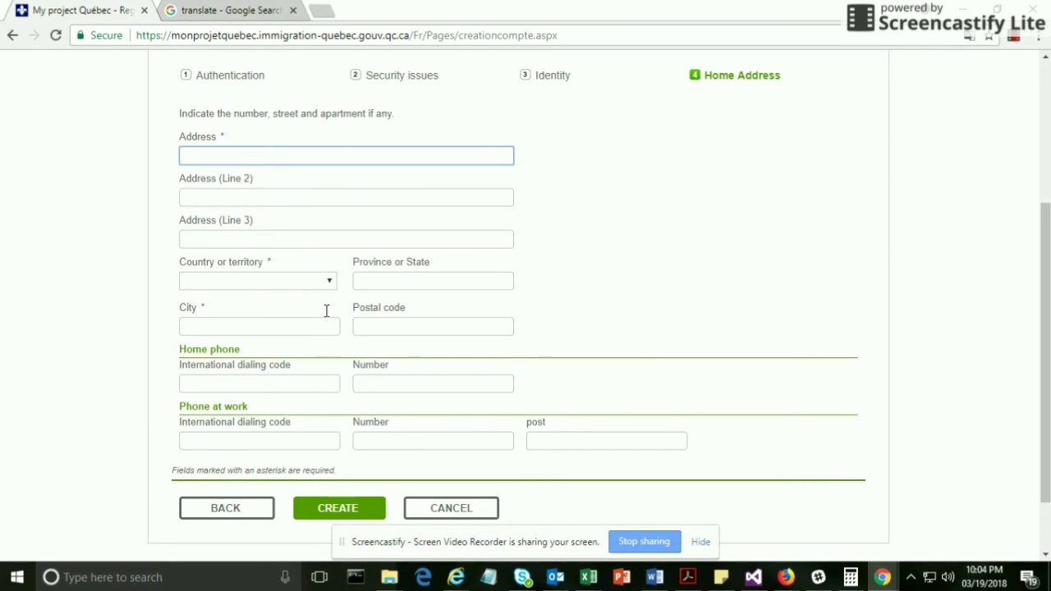